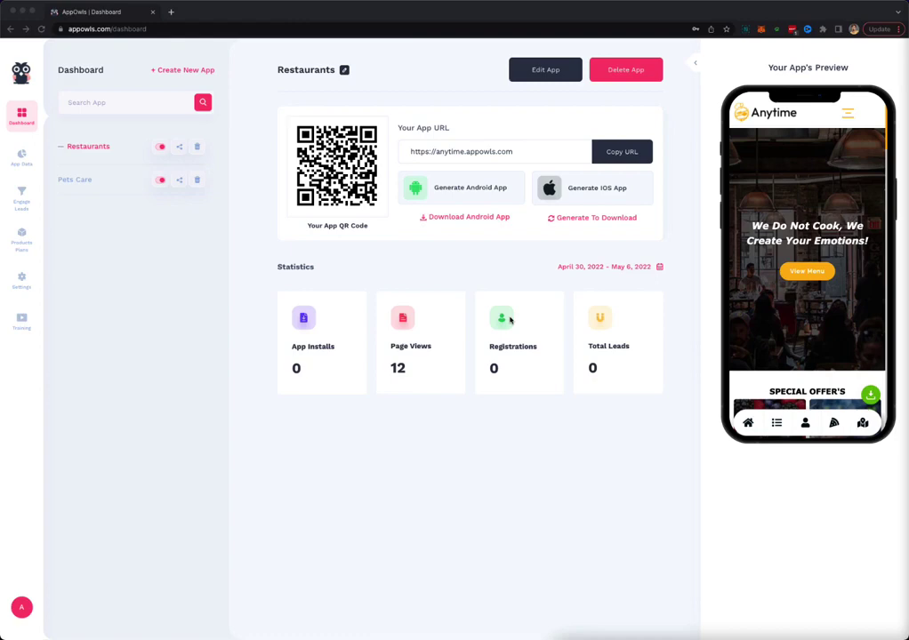
- Open the Create New App dropdown, which shows the Auto Generate App and Manual App options
left_click(296, 287)
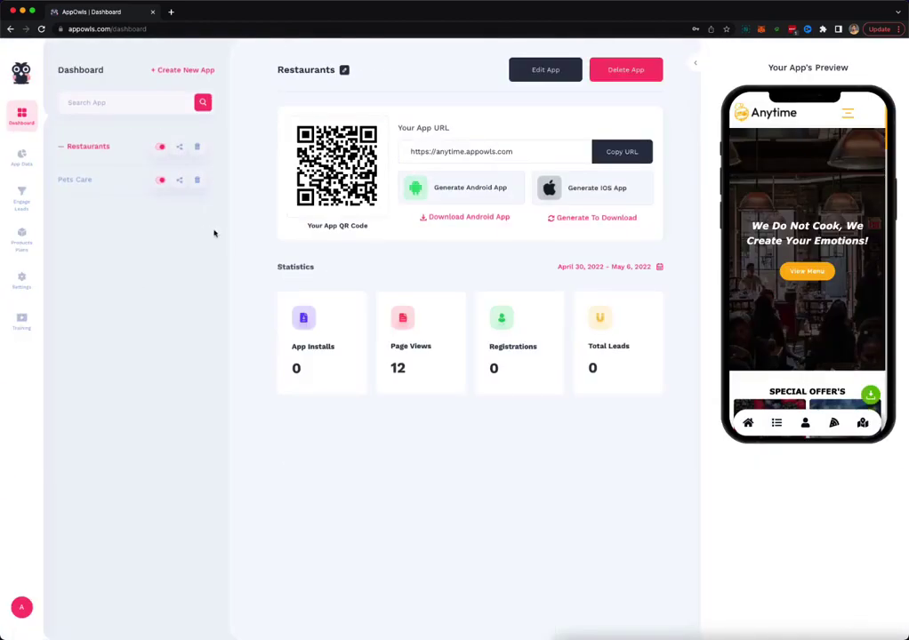
left_click(170, 71)
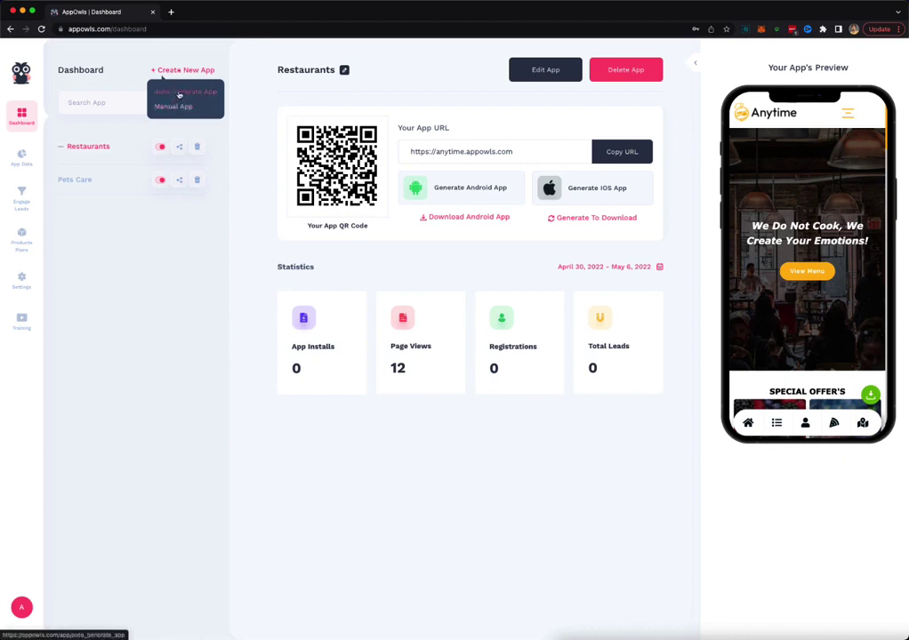
left_click(179, 94)
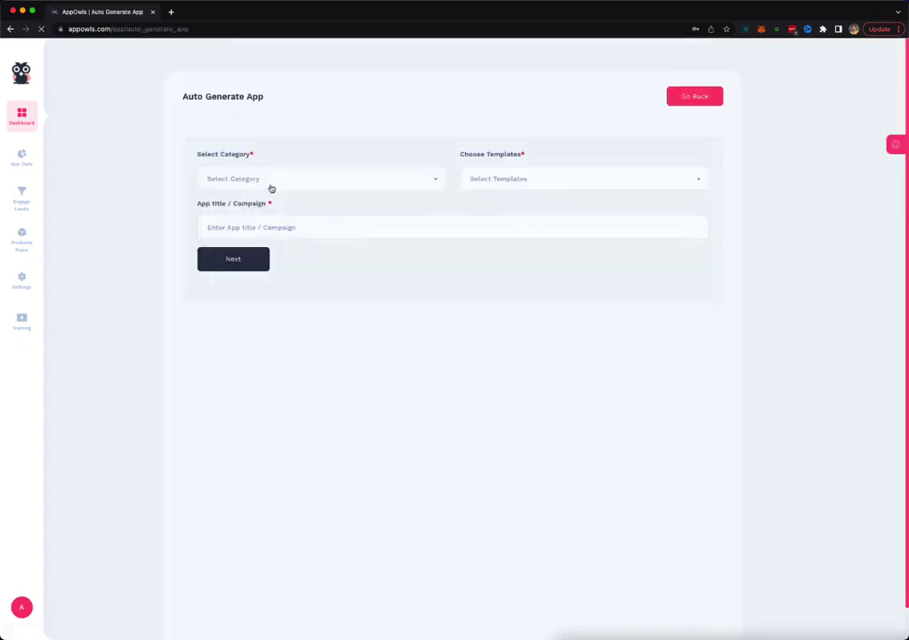
left_click(270, 181)
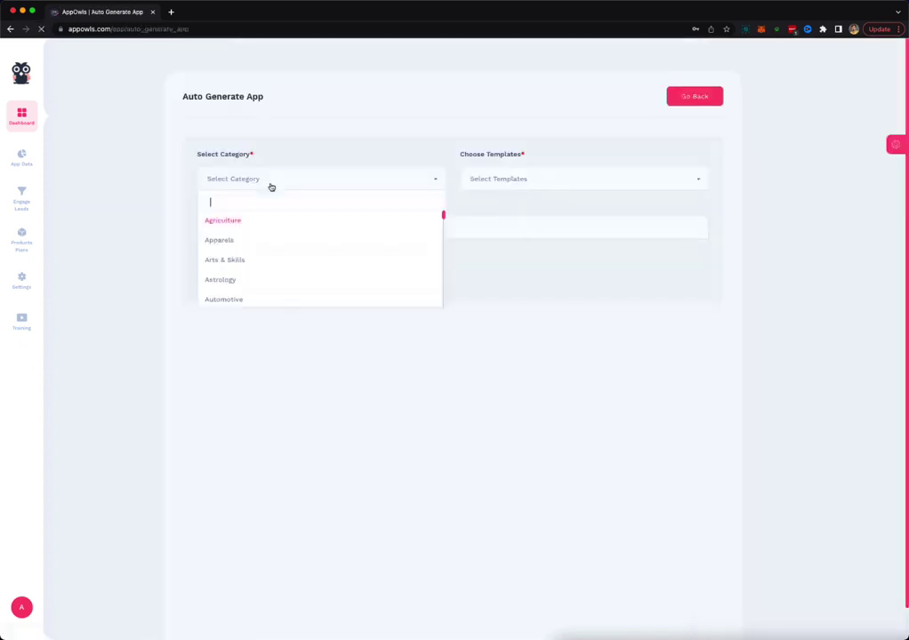
left_click(221, 281)
left_click(511, 181)
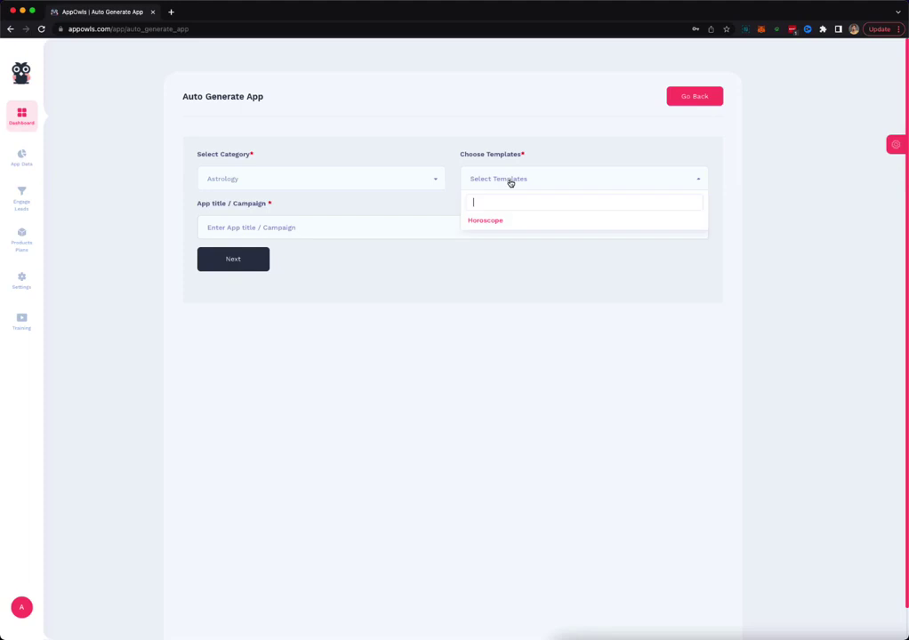
left_click(485, 221)
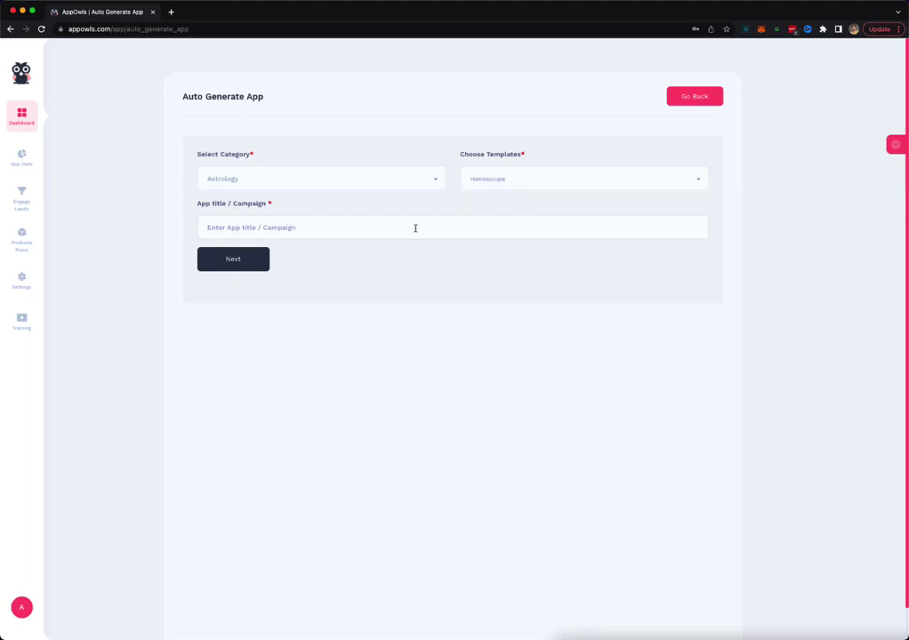
type("Astrology")
left_click(225, 265)
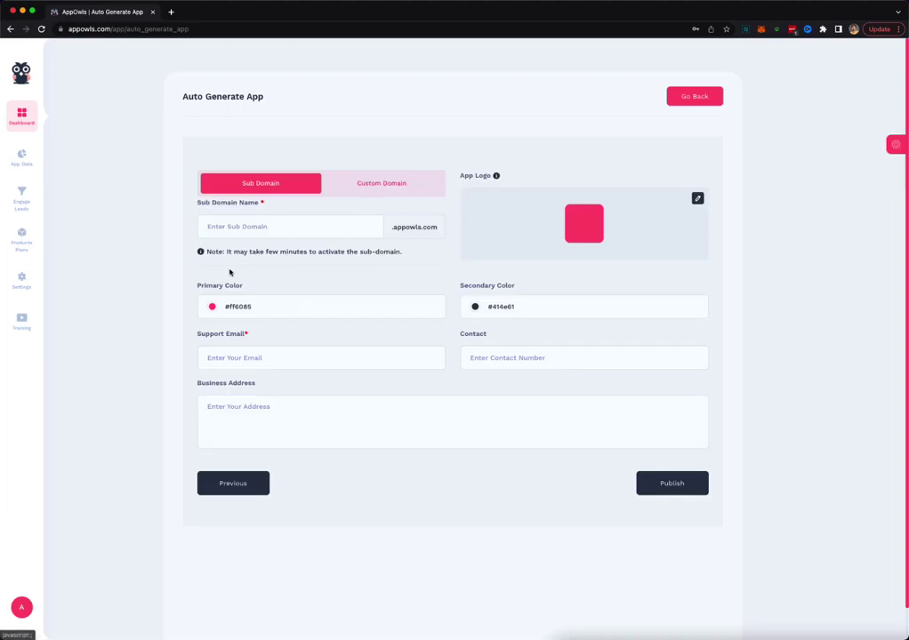
left_click(333, 230)
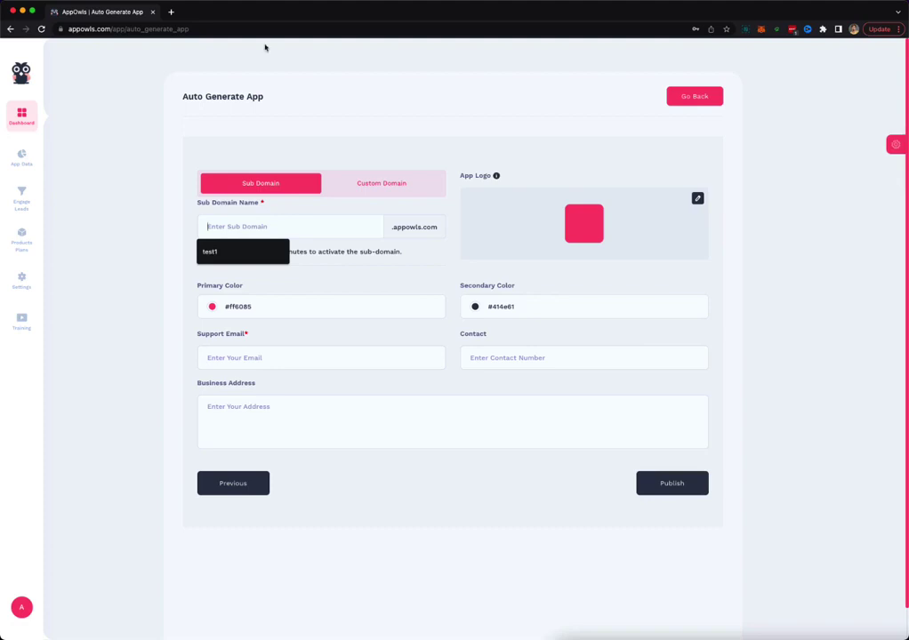
left_click(20, 110)
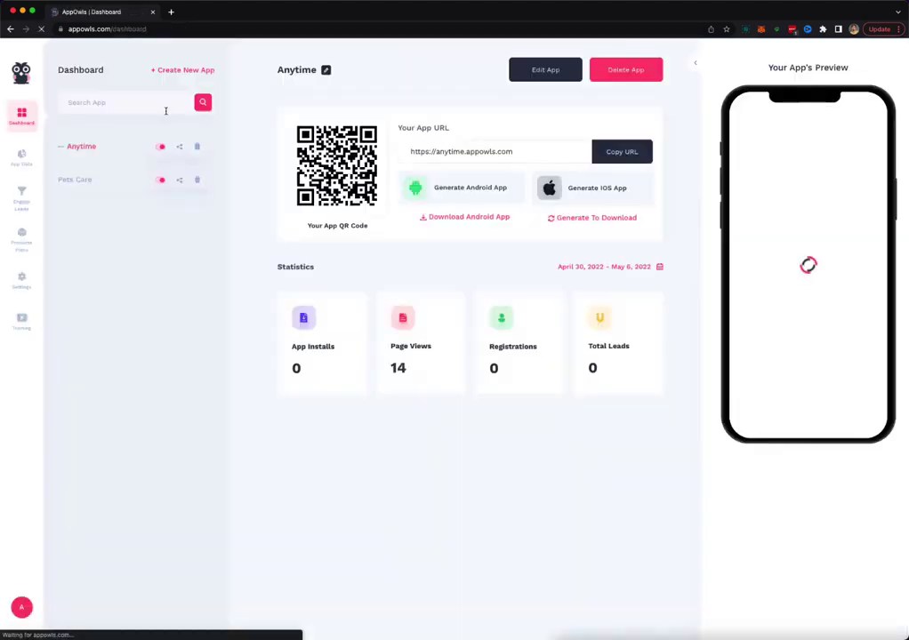
- Choose Manual App under Create New App to bring up the Choose Template gallery
left_click(173, 71)
left_click(173, 107)
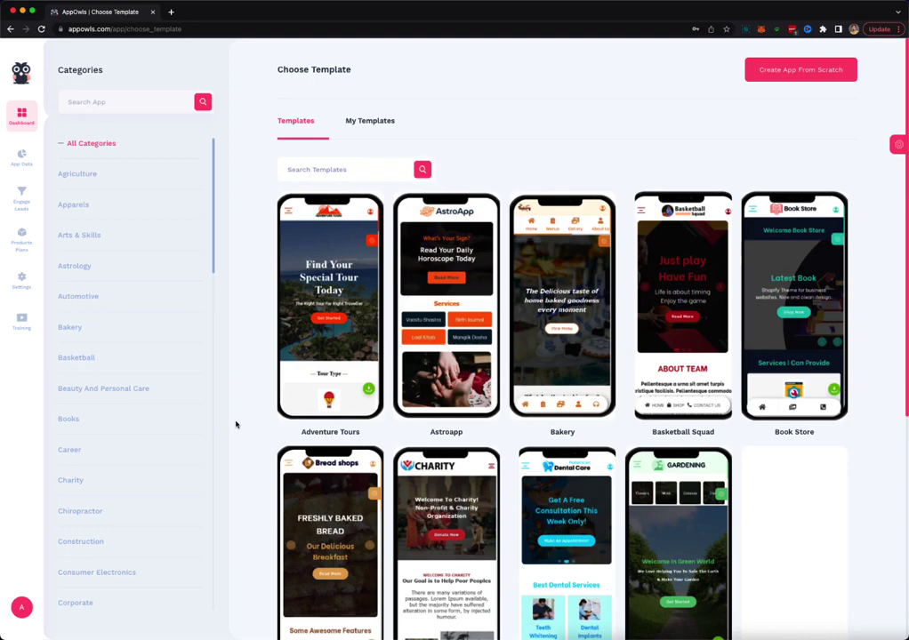
mouse_move(453, 359)
mouse_move(351, 411)
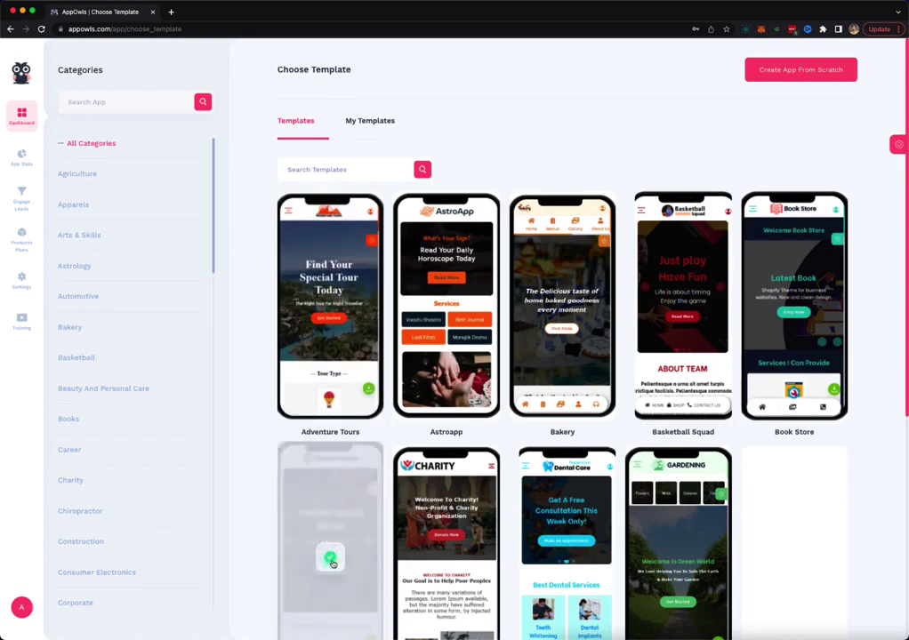
- Select the Bread Shops template and browse its preview and side menu
left_click(330, 560)
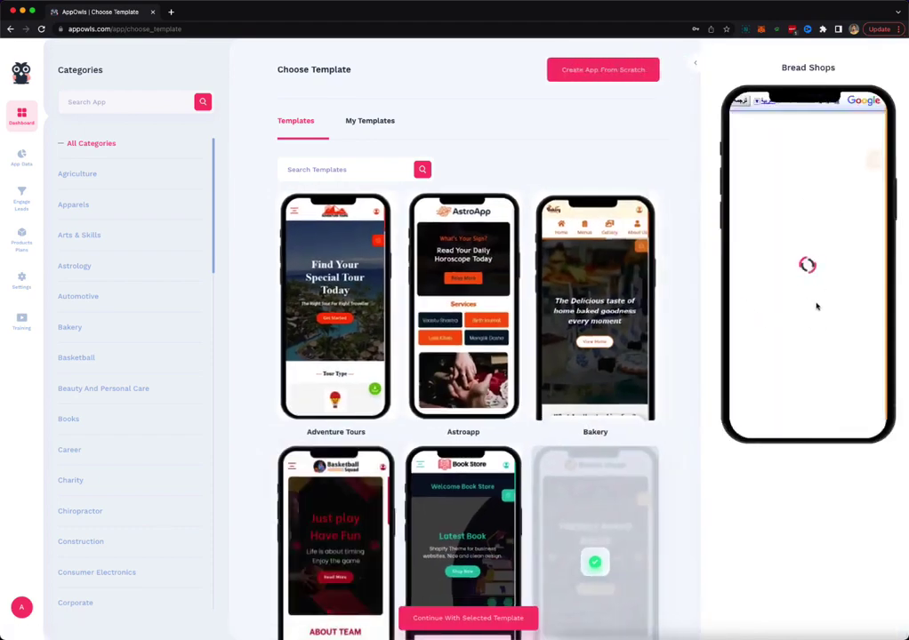
scroll(818, 311, "down", 15)
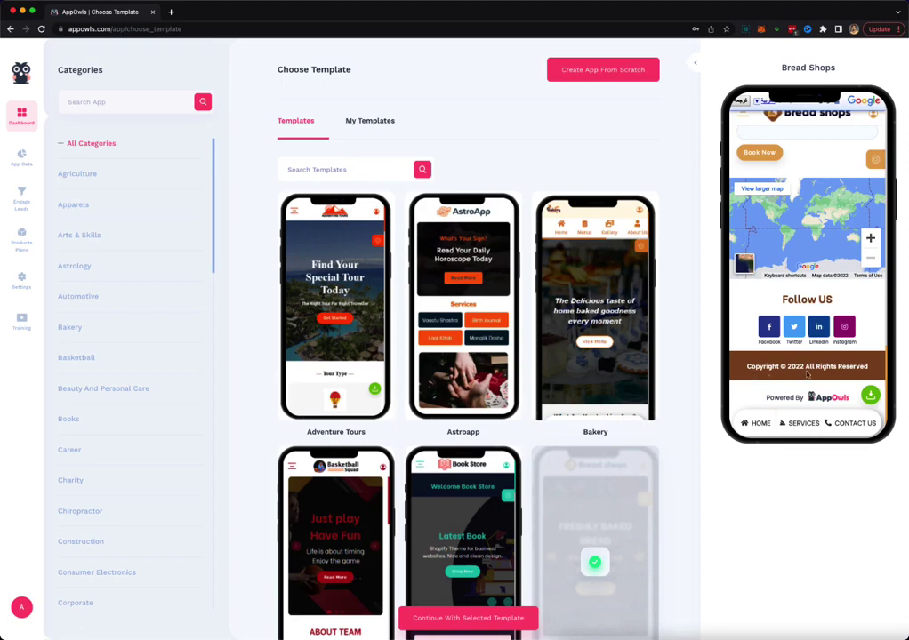
scroll(806, 374, "up", 8)
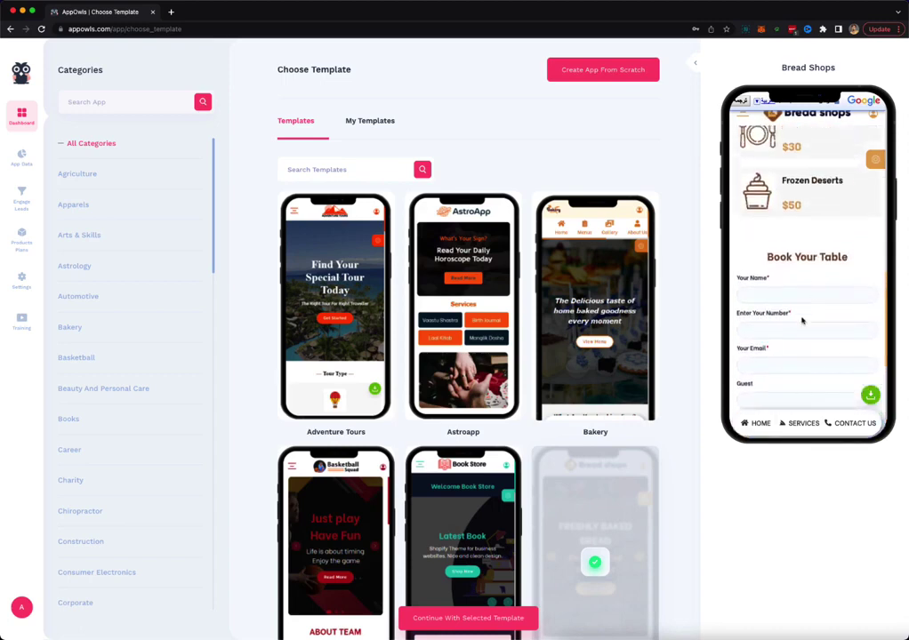
scroll(801, 321, "up", 10)
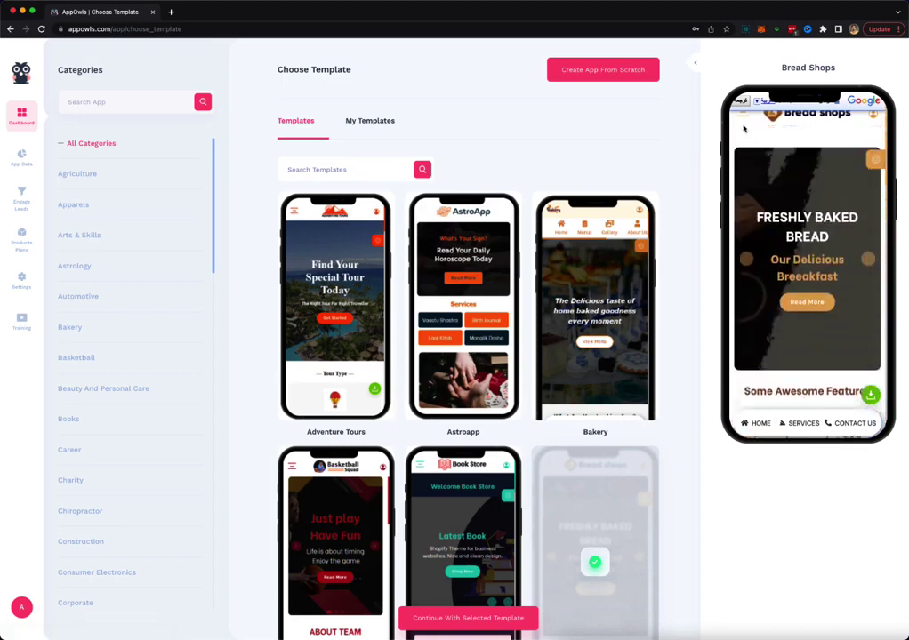
left_click(742, 117)
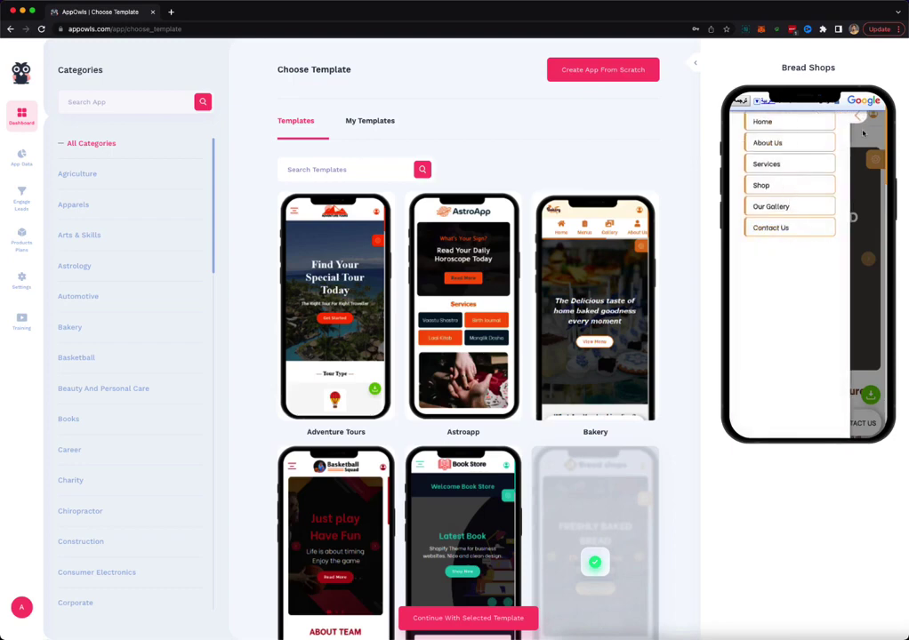
left_click(863, 131)
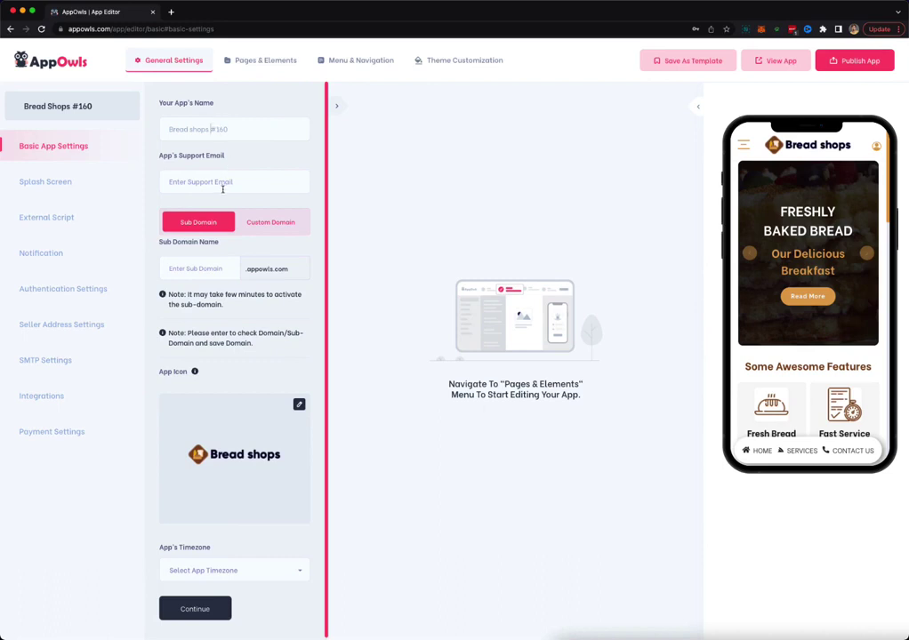
- Check the Support Email and Timezone fields without changing them, then go to Splash Screen settings
left_click(224, 183)
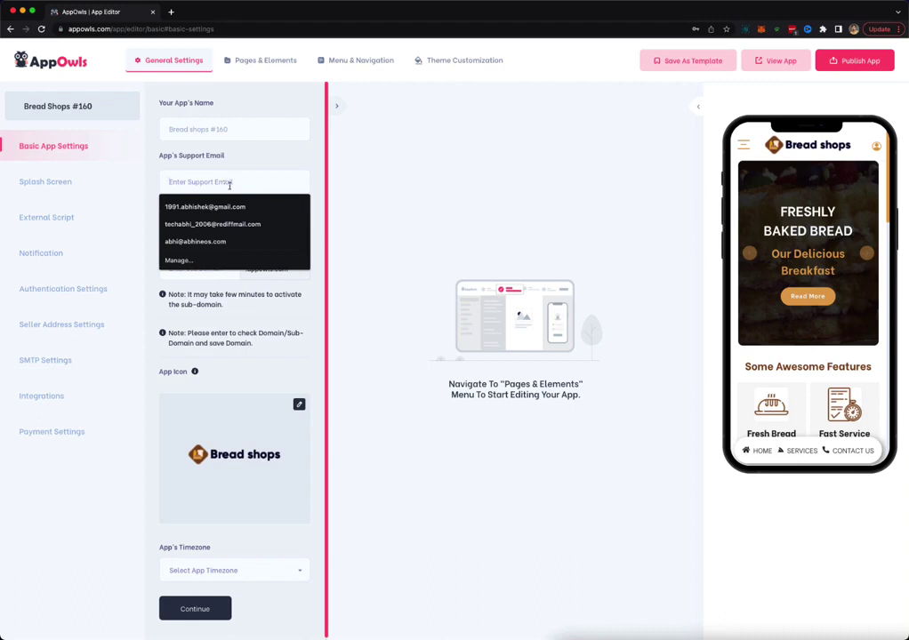
left_click(416, 228)
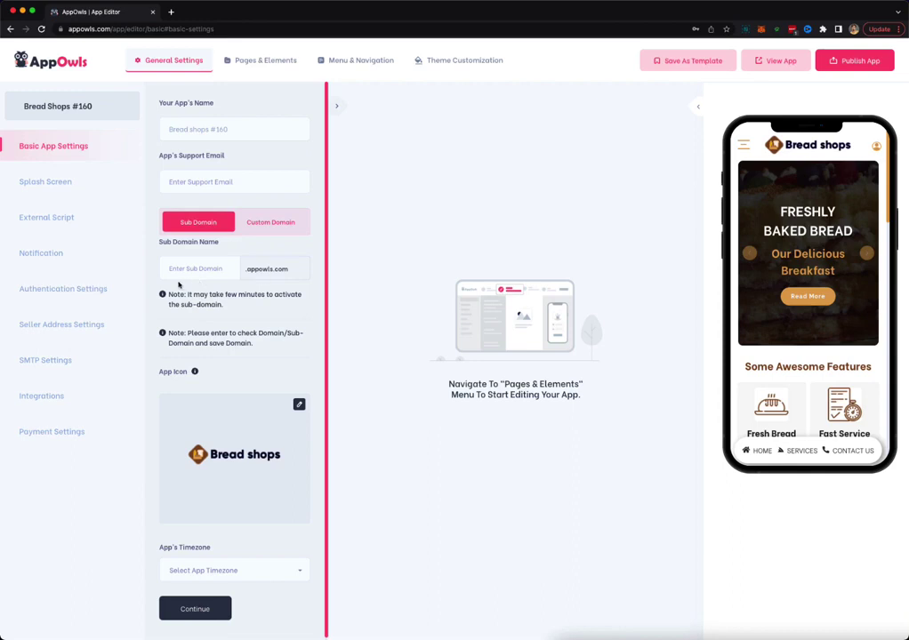
scroll(226, 391, "down", 1)
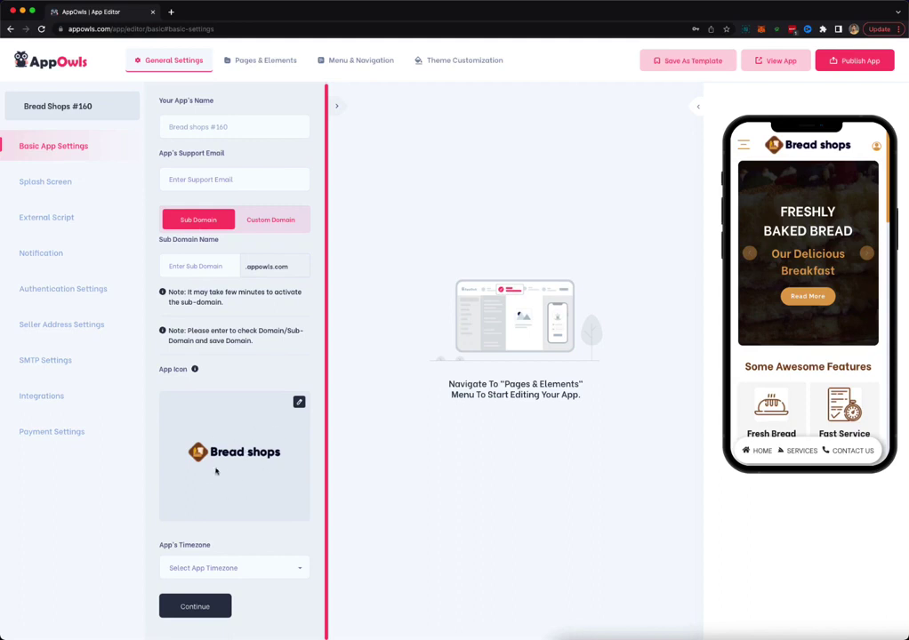
left_click(237, 566)
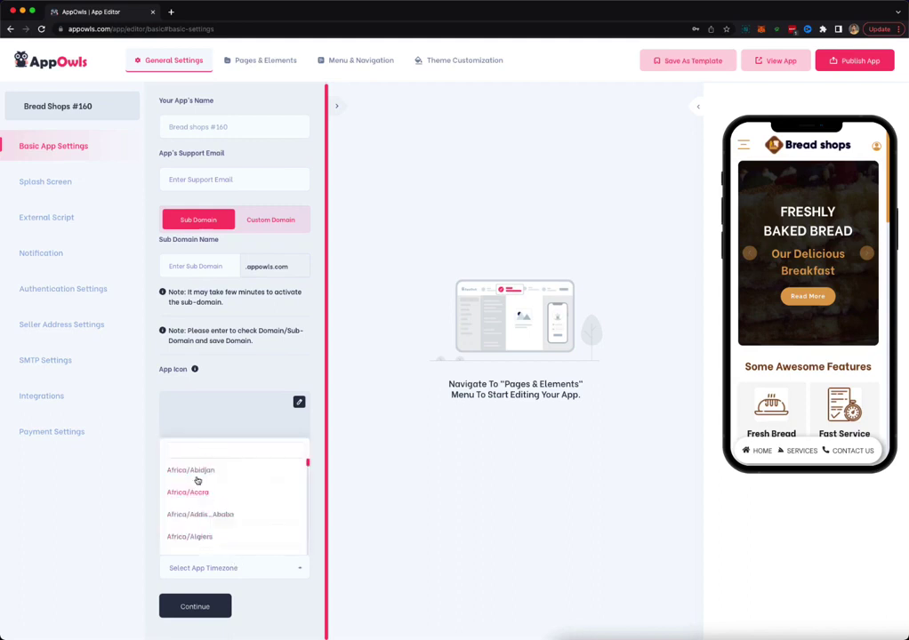
left_click(122, 555)
left_click(50, 188)
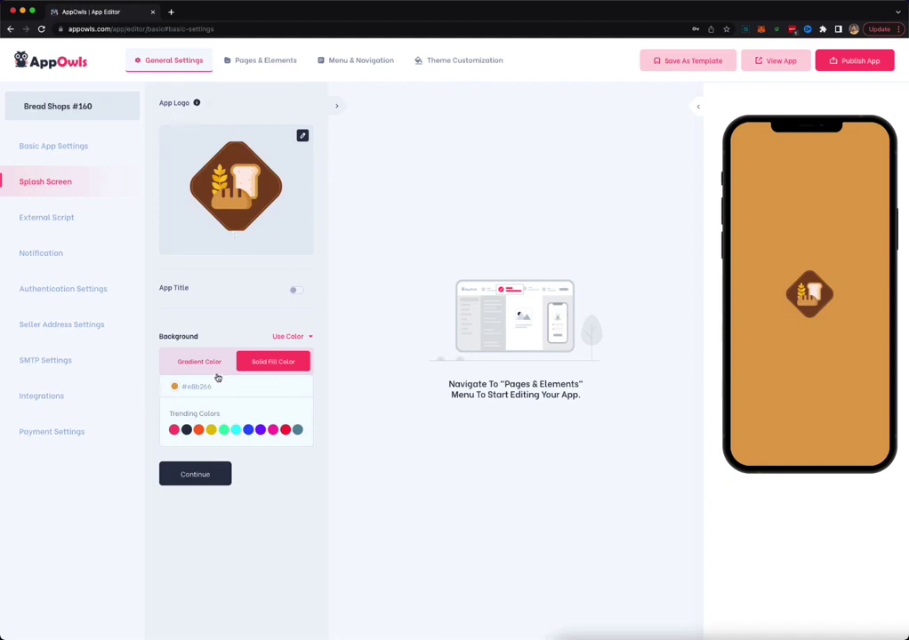
- Try yellow, mint and blue solid splash backgrounds, then several gradient presets
left_click(211, 430)
left_click(223, 429)
left_click(248, 429)
left_click(199, 361)
left_click(211, 479)
left_click(198, 491)
left_click(210, 502)
- Settle on a pastel mint-and-pink radial gradient splash background, then go to External Script settings
left_click(210, 491)
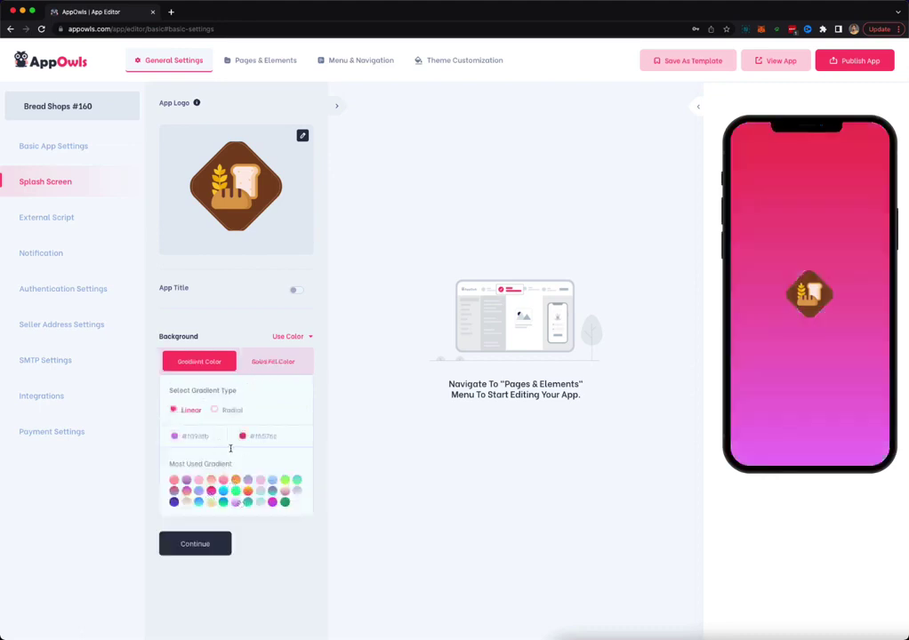
left_click(214, 409)
left_click(235, 491)
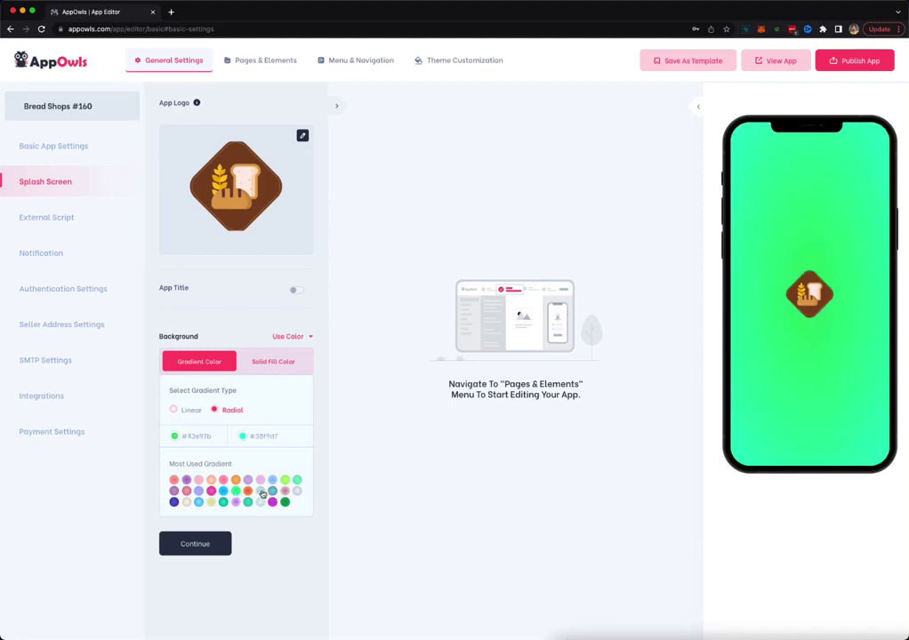
left_click(271, 490)
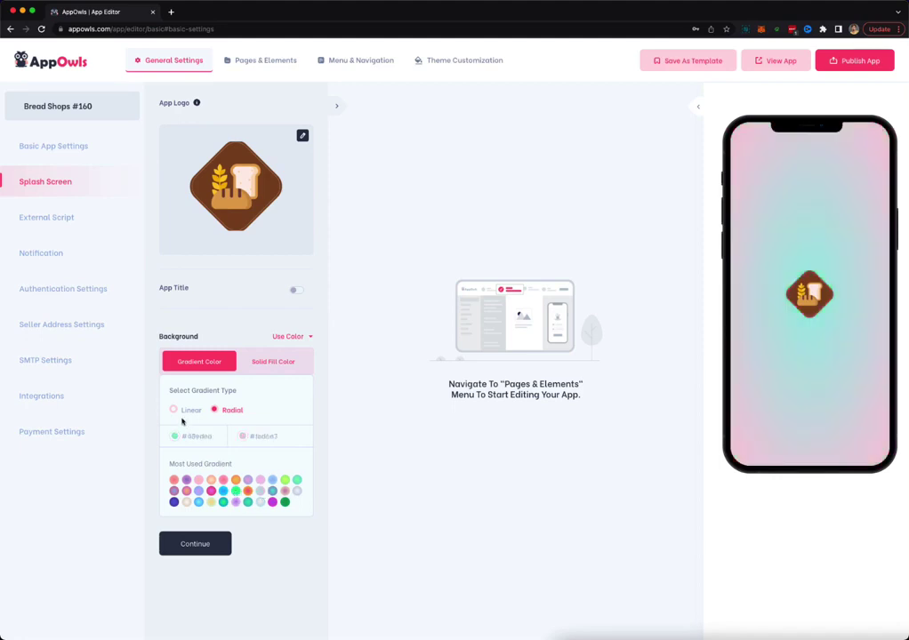
left_click(60, 217)
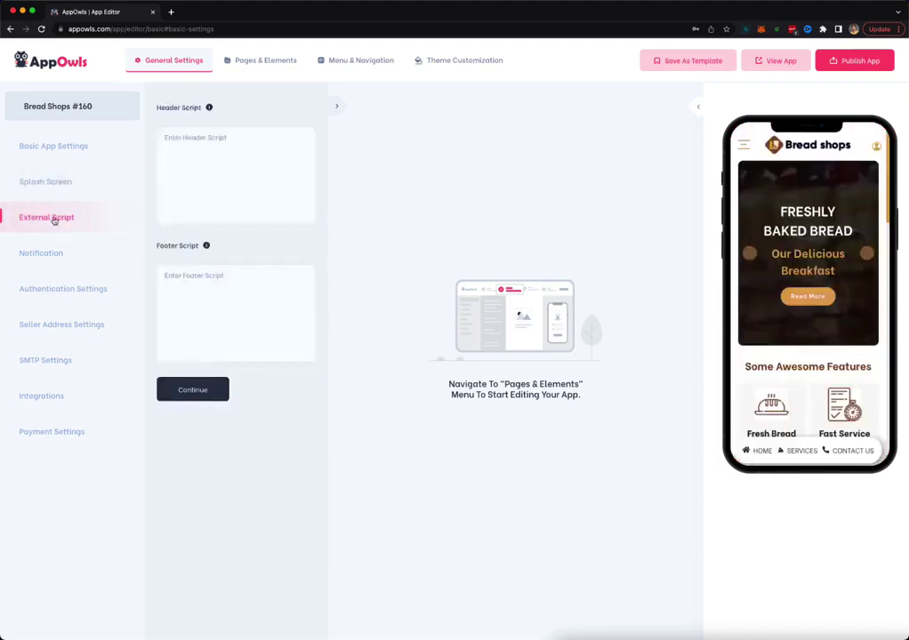
- Try the Cookie Consent and Installation Bar toggles, leaving them unchanged, and enable Email Verification
left_click(62, 262)
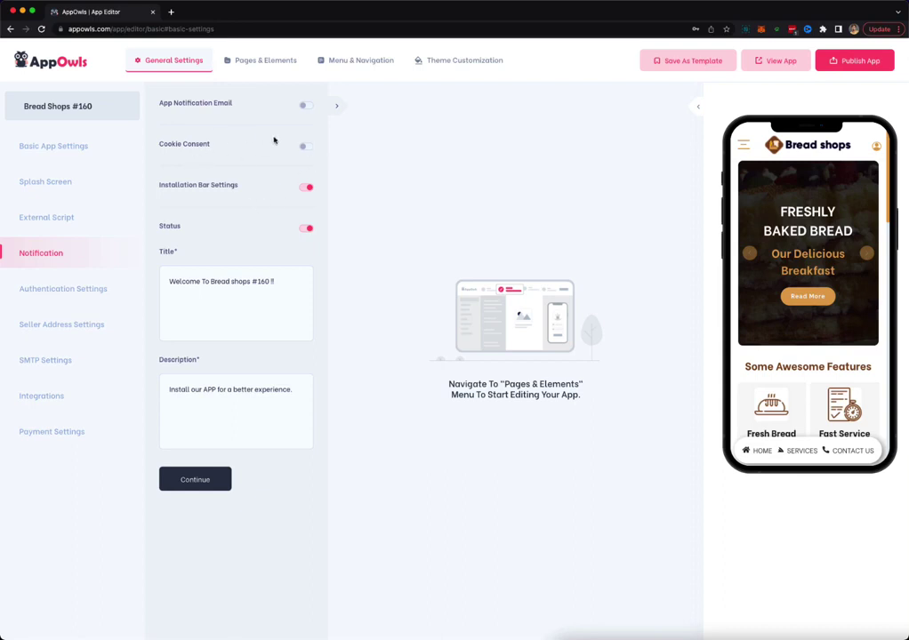
left_click(304, 147)
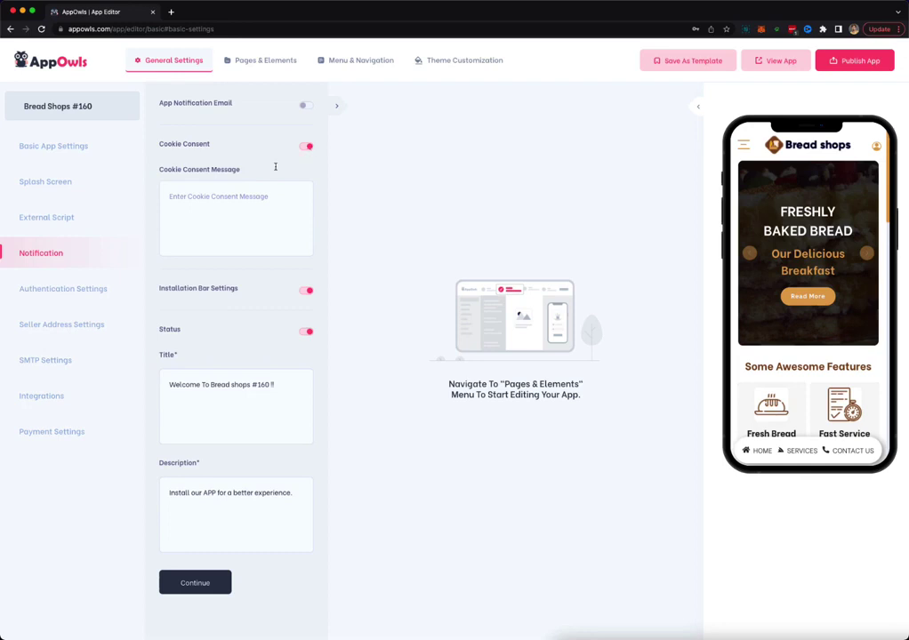
left_click(304, 146)
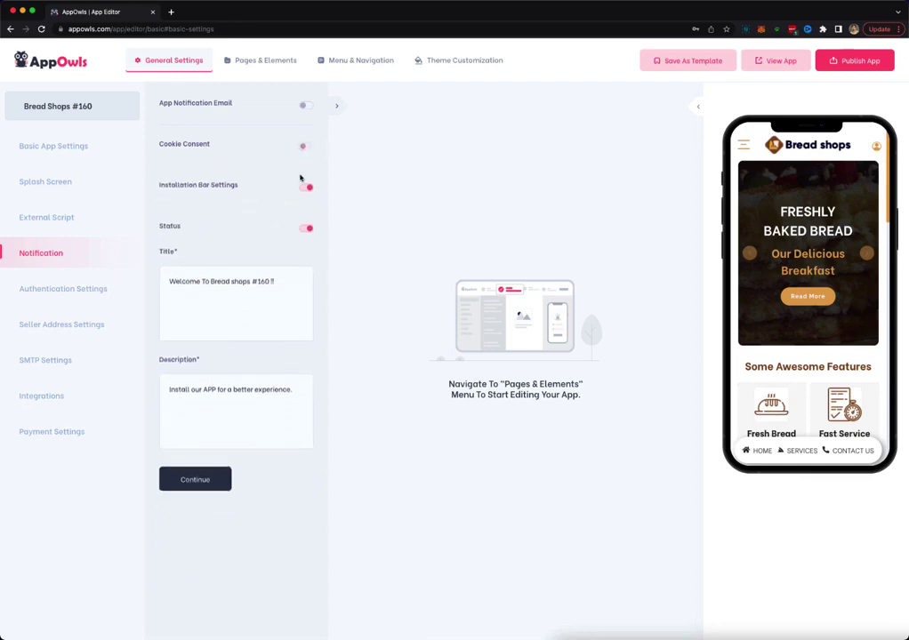
left_click(304, 188)
left_click(304, 189)
left_click(71, 289)
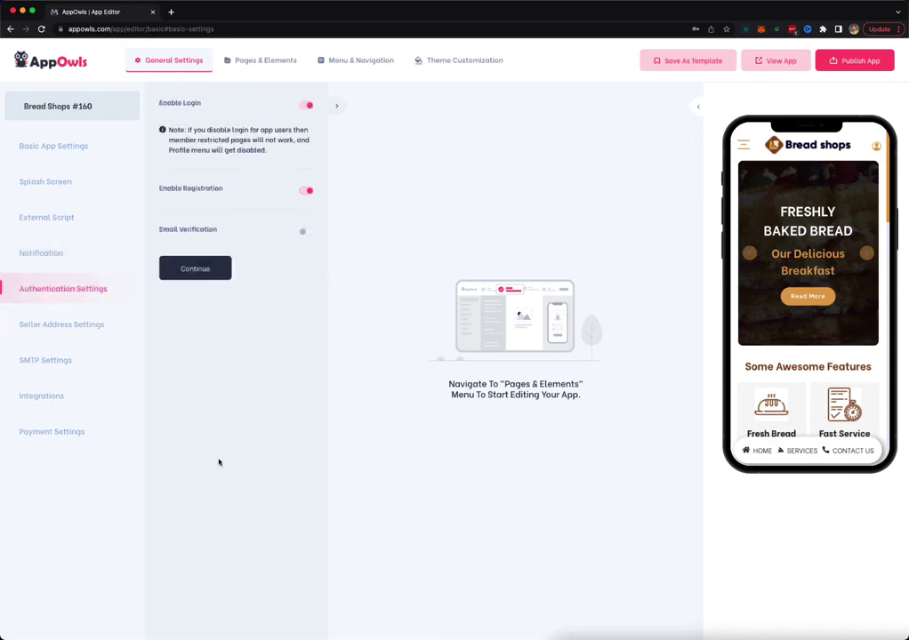
left_click(304, 232)
- Continue past Seller Address, then review SMTP and Integrations settings, ending on Payment Settings
left_click(190, 267)
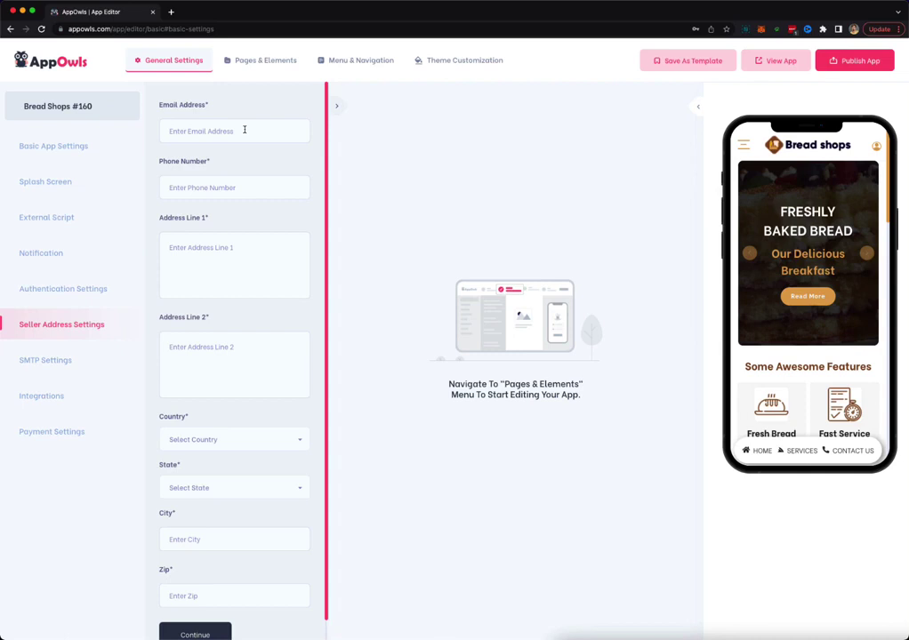
scroll(230, 332, "down", 1)
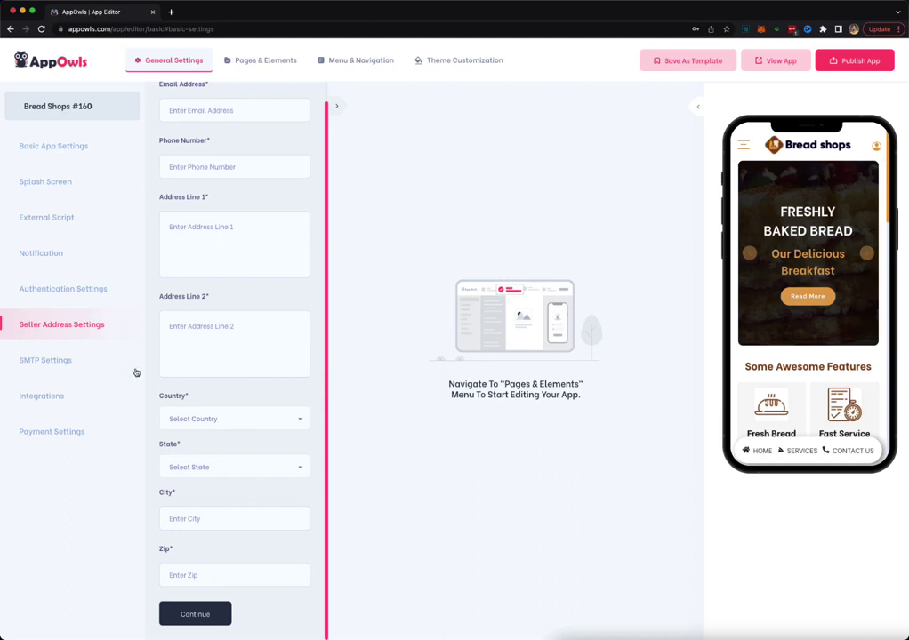
left_click(45, 368)
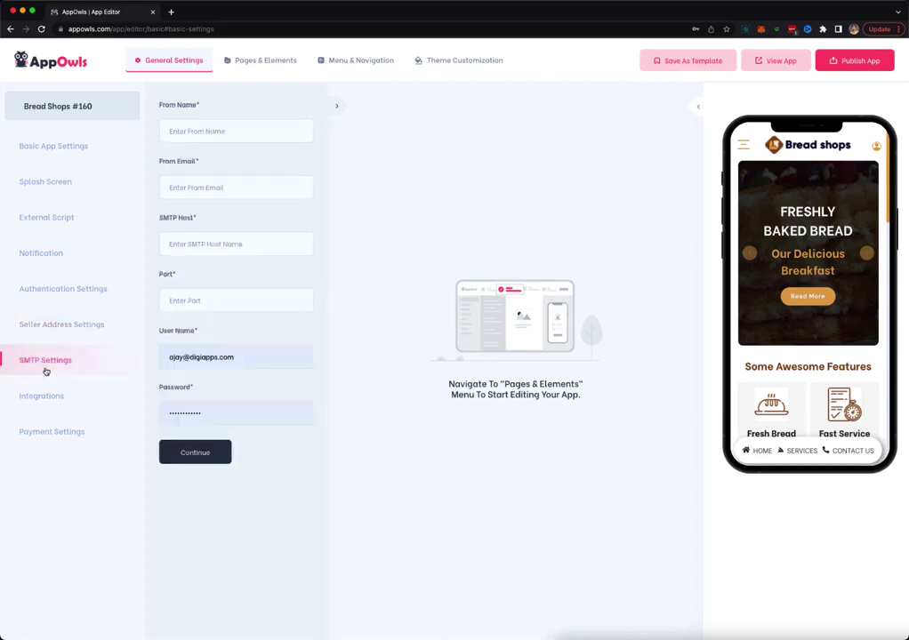
left_click(55, 399)
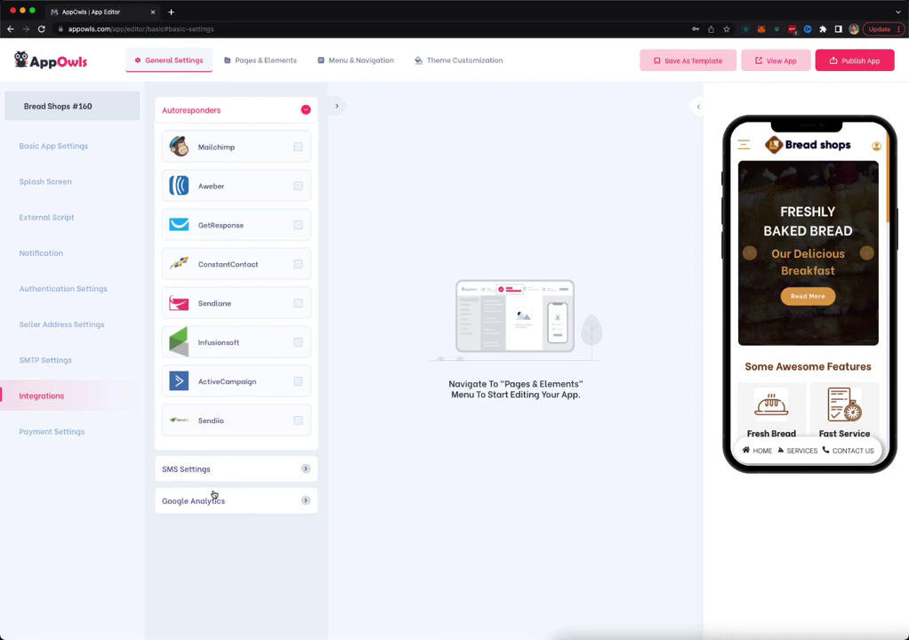
left_click(51, 432)
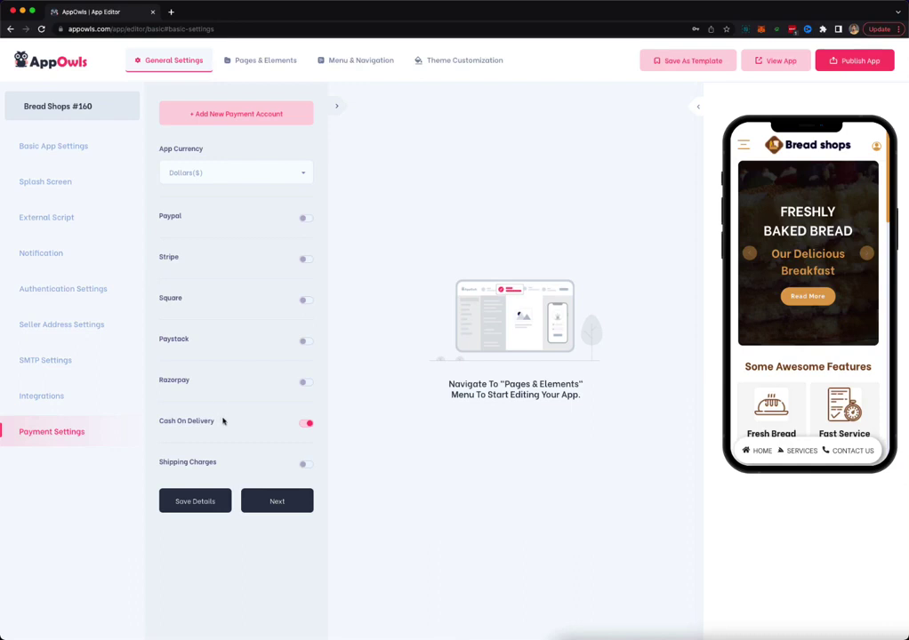
left_click(303, 468)
left_click(302, 469)
scroll(890, 324, "down", 15)
scroll(890, 323, "up", 20)
left_click(743, 145)
left_click(858, 148)
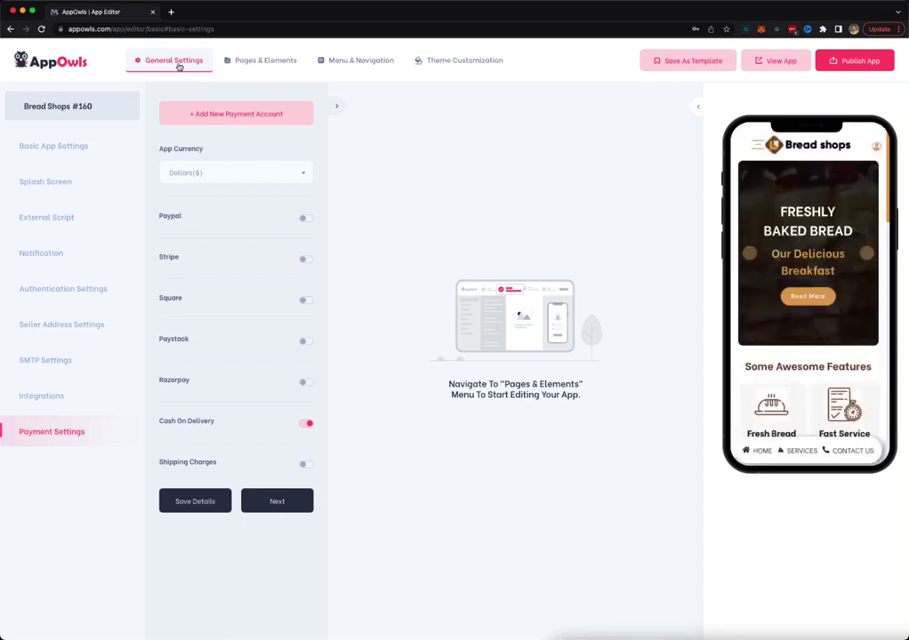
- Switch to Pages & Elements and scroll the Home page preview to the Features section
left_click(266, 60)
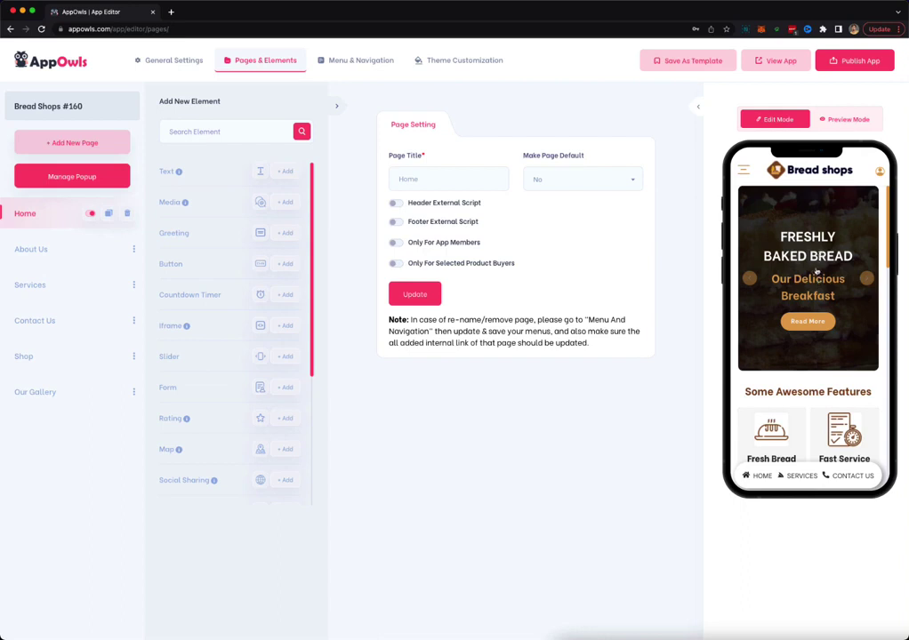
scroll(810, 353, "down", 2)
scroll(810, 354, "down", 1)
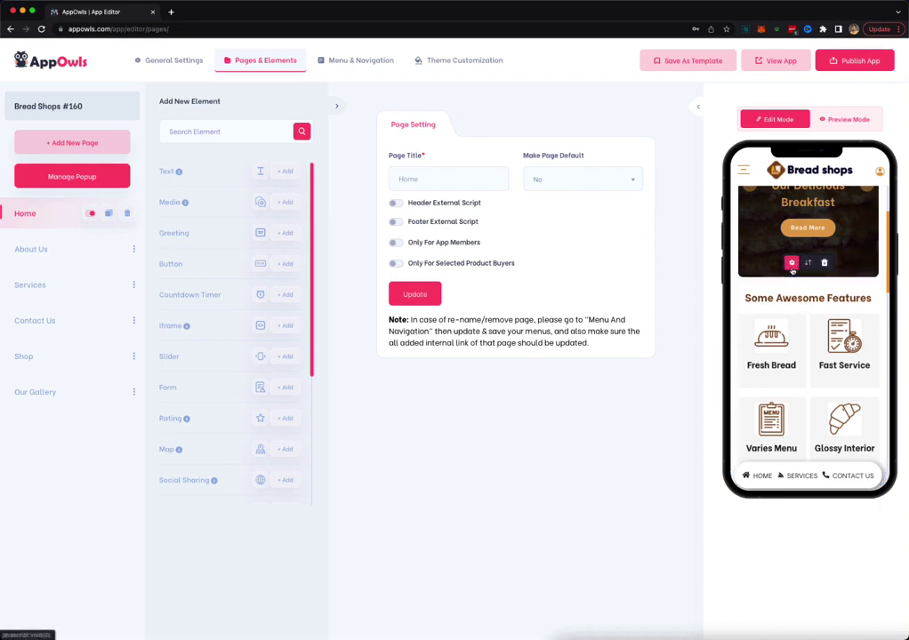
- Open the Features section settings and inspect the Fresh Bread item
left_click(792, 263)
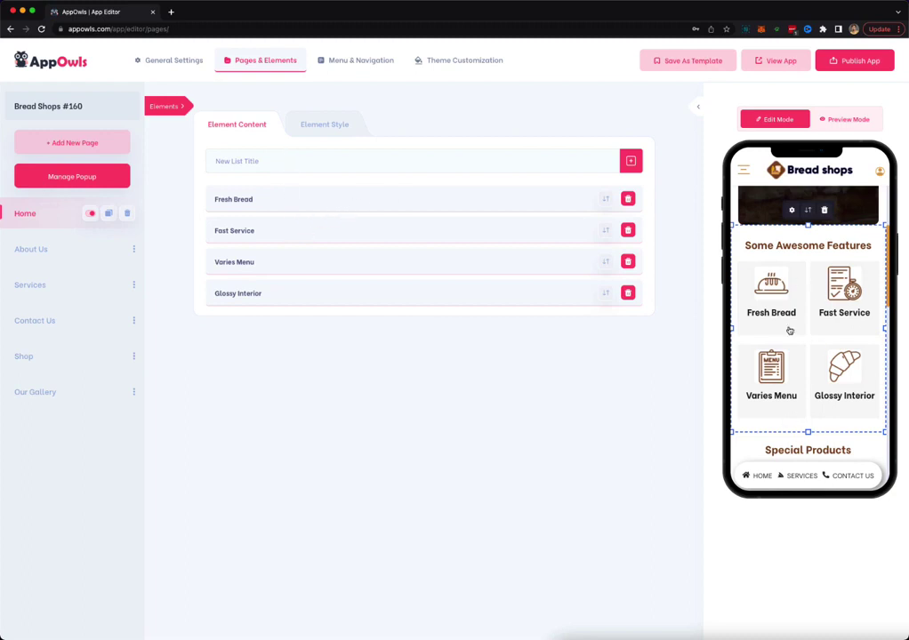
left_click(515, 200)
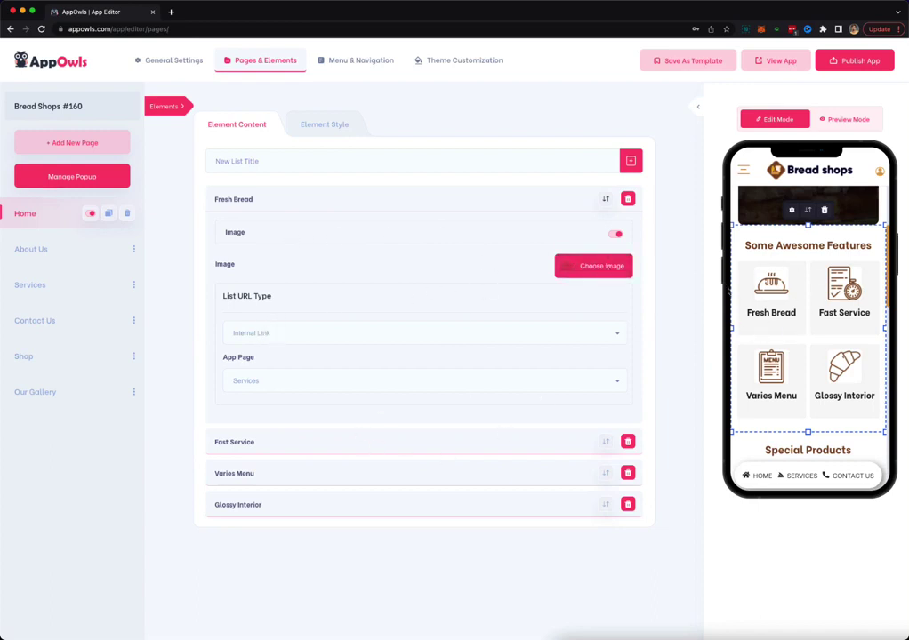
left_click(438, 207)
- Give the section a radial red-to-light-green (#b6d7a8) gradient background
left_click(317, 122)
left_click(246, 187)
left_click(235, 245)
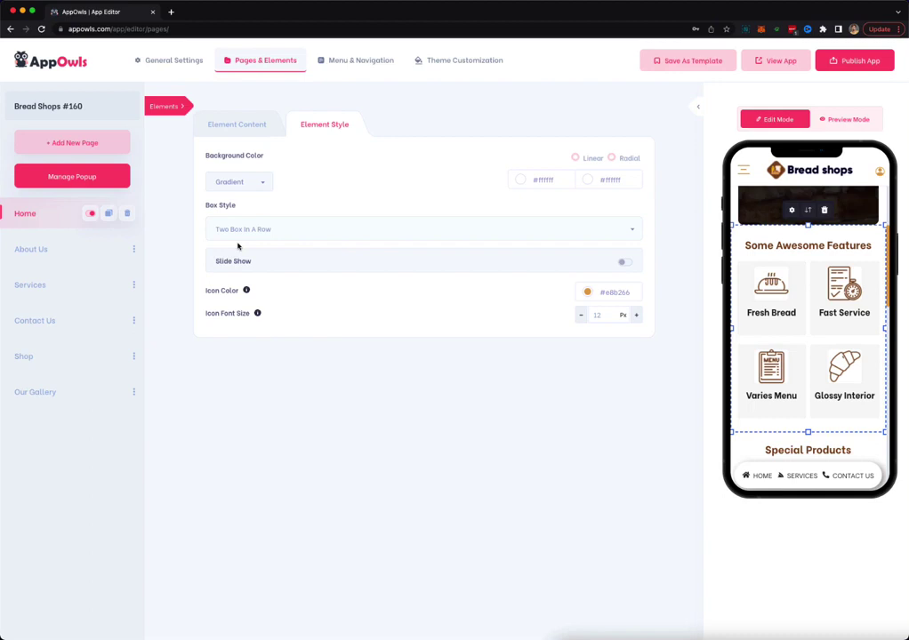
left_click(627, 158)
left_click(609, 179)
left_click(615, 232)
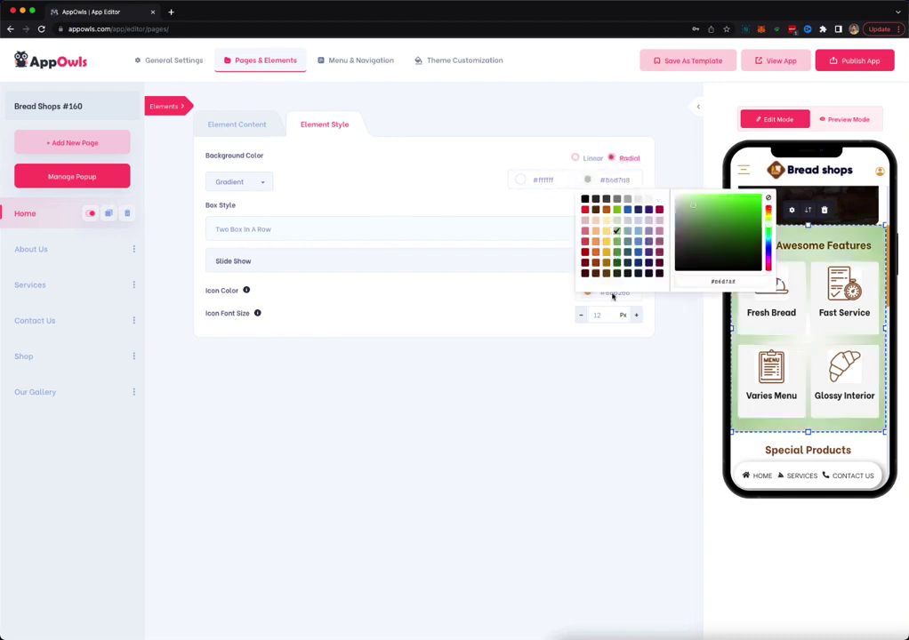
left_click(599, 388)
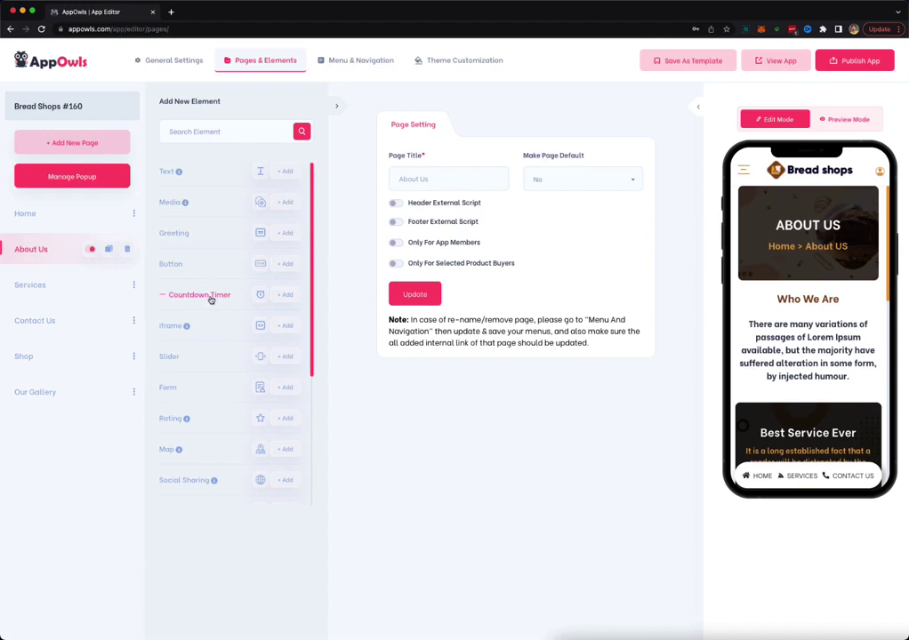
- Browse the Add New Element list for the About Us page, viewing element info tooltips
mouse_move(197, 328)
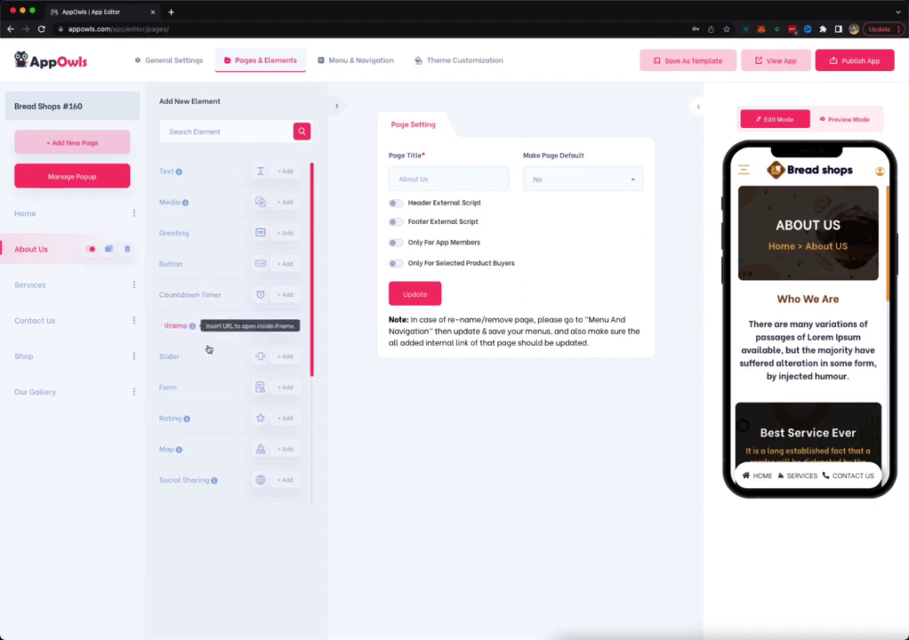
scroll(217, 387, "down", 2)
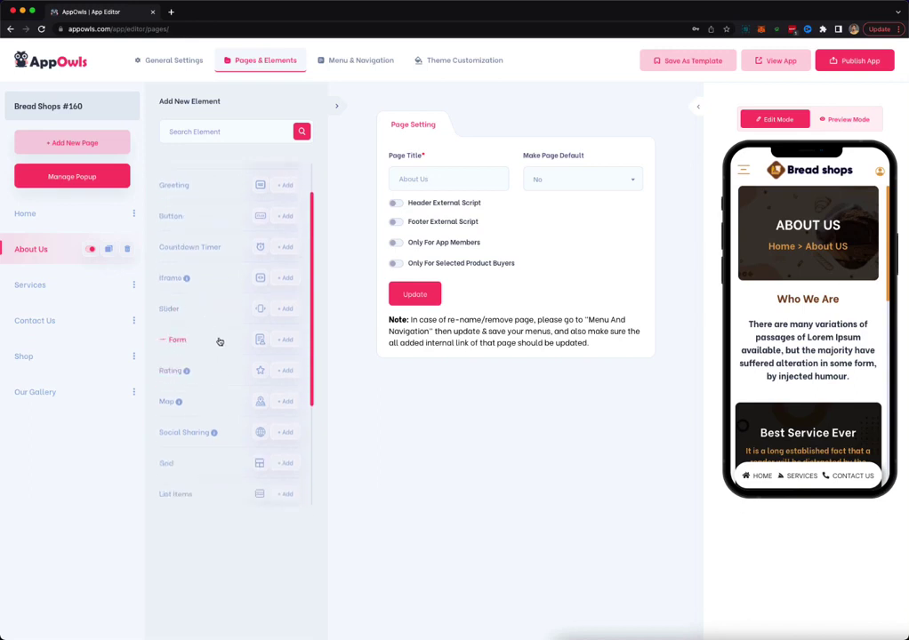
scroll(215, 334, "down", 1)
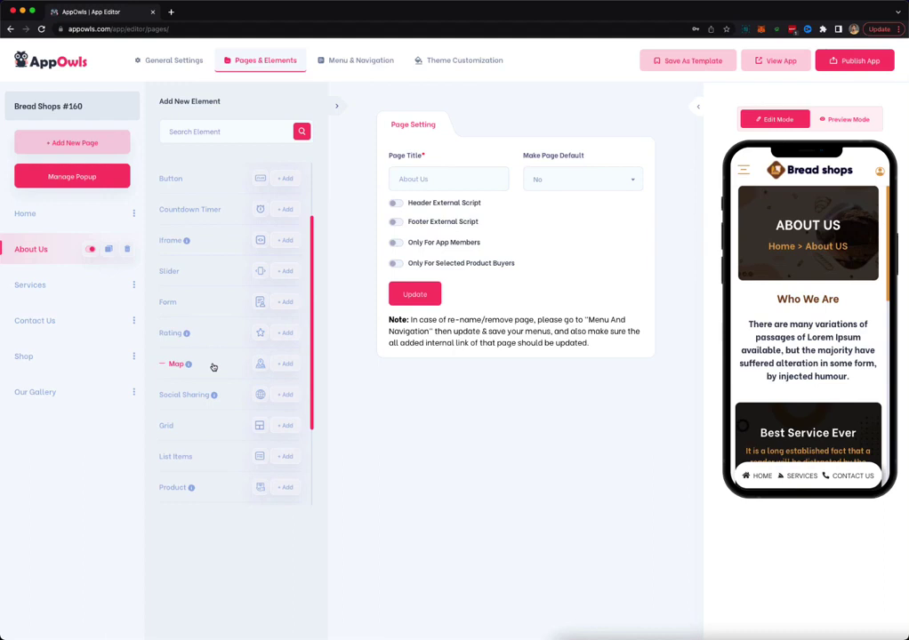
scroll(214, 366, "down", 1)
scroll(213, 366, "down", 1)
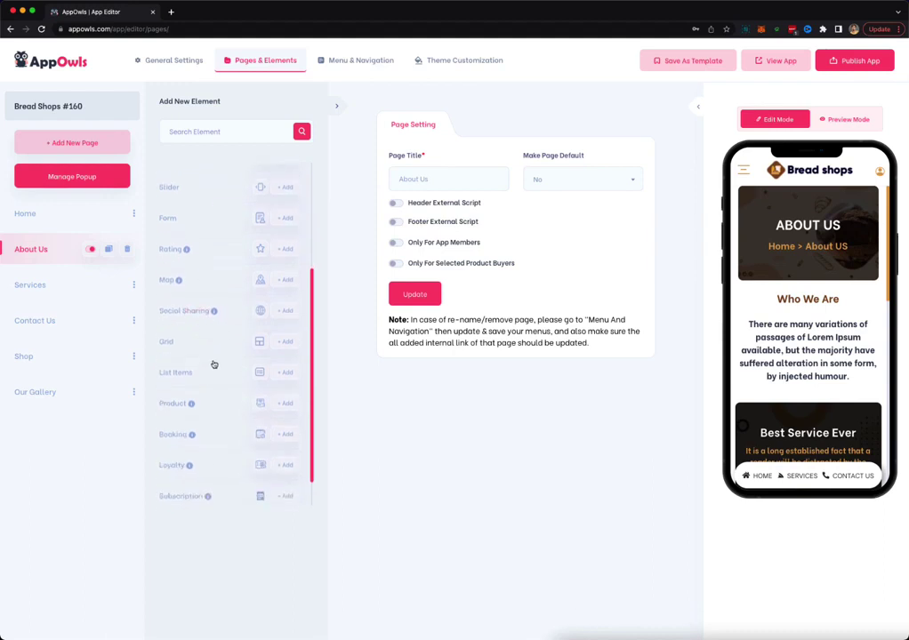
scroll(211, 370, "down", 1)
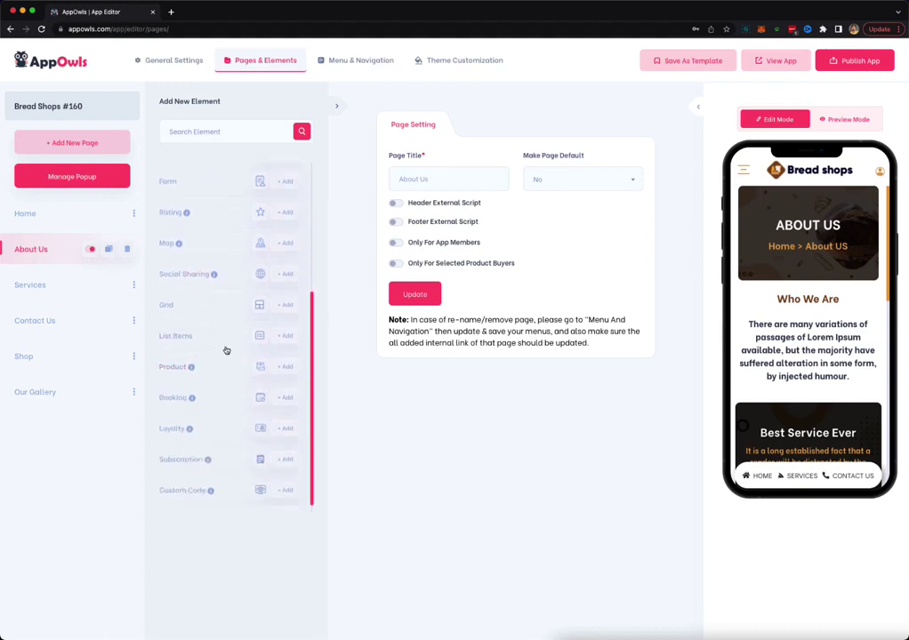
mouse_move(213, 371)
mouse_move(203, 401)
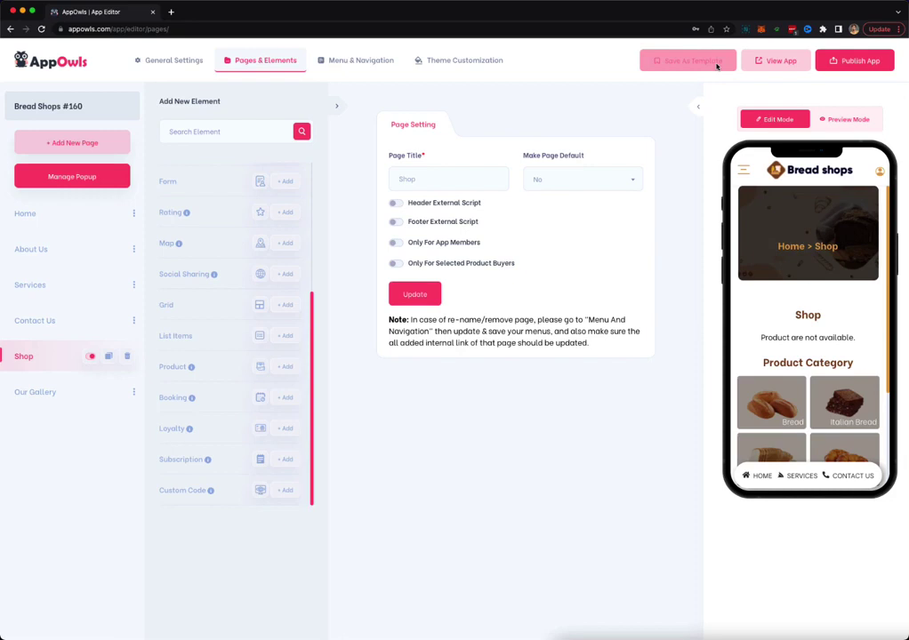
- Open Menu & Navigation to list the Main Menu items Profile, Share, Login, Order, Cart and Home
left_click(65, 144)
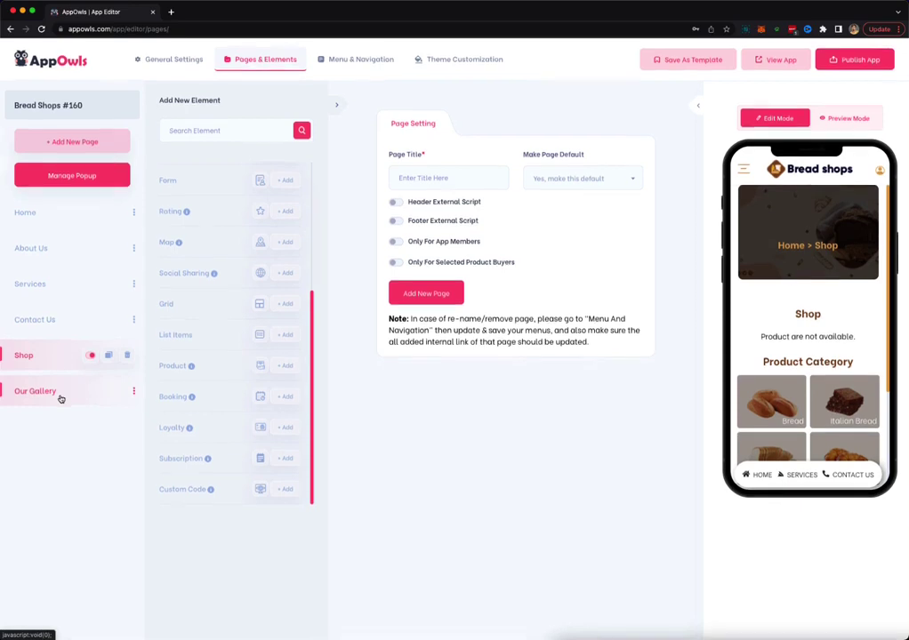
left_click(361, 60)
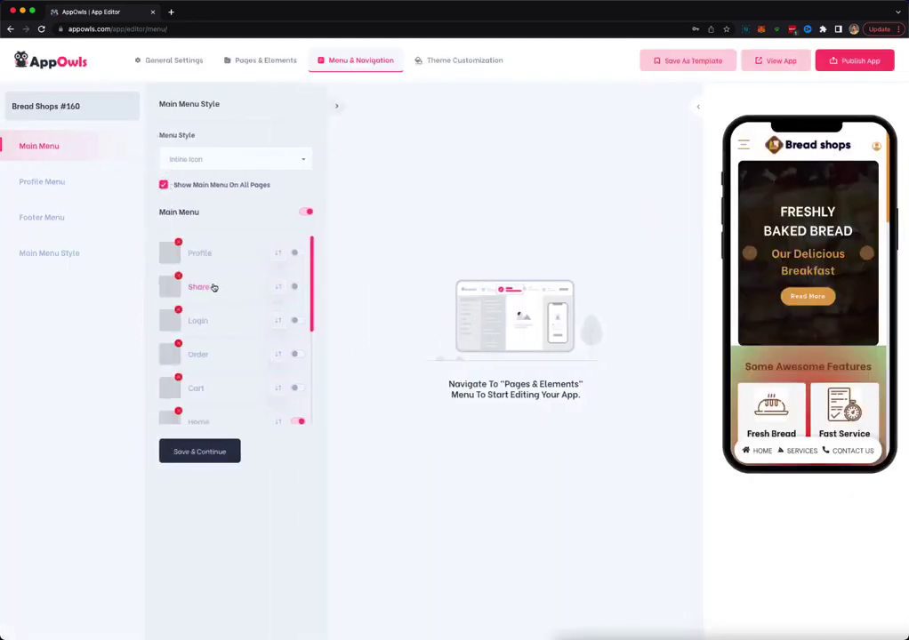
- Set the Main Menu style to Icon Only and check it in the preview's side menu
scroll(213, 287, "down", 2)
scroll(214, 287, "down", 2)
scroll(214, 287, "up", 4)
left_click(176, 157)
left_click(193, 228)
left_click(192, 157)
left_click(205, 246)
left_click(741, 150)
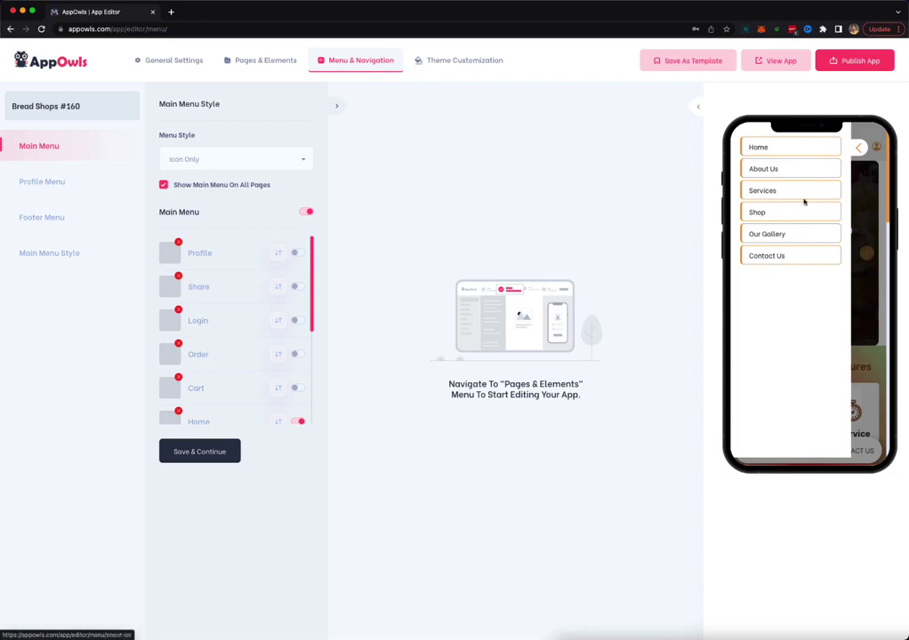
- Review the Profile menu and Footer Menu settings
left_click(202, 160)
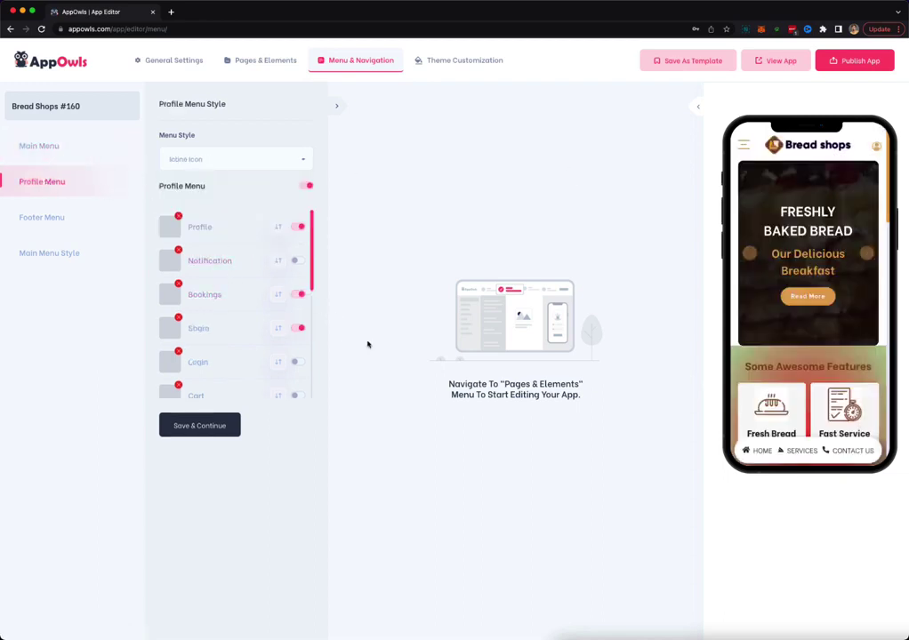
left_click(45, 224)
scroll(777, 377, "down", 15)
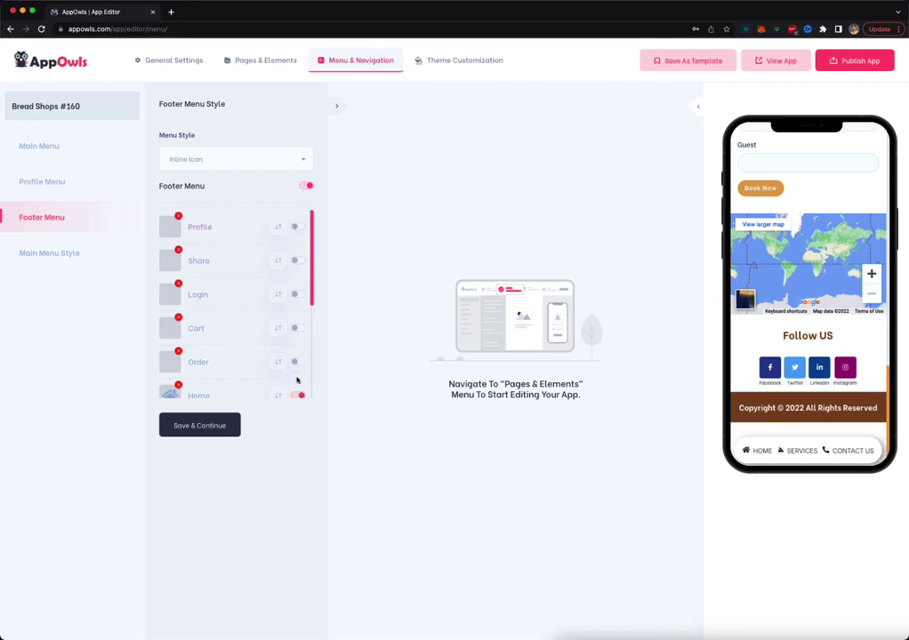
- Set the Main Menu Style menu type to Menu Right and check the right-side preview menu
left_click(75, 257)
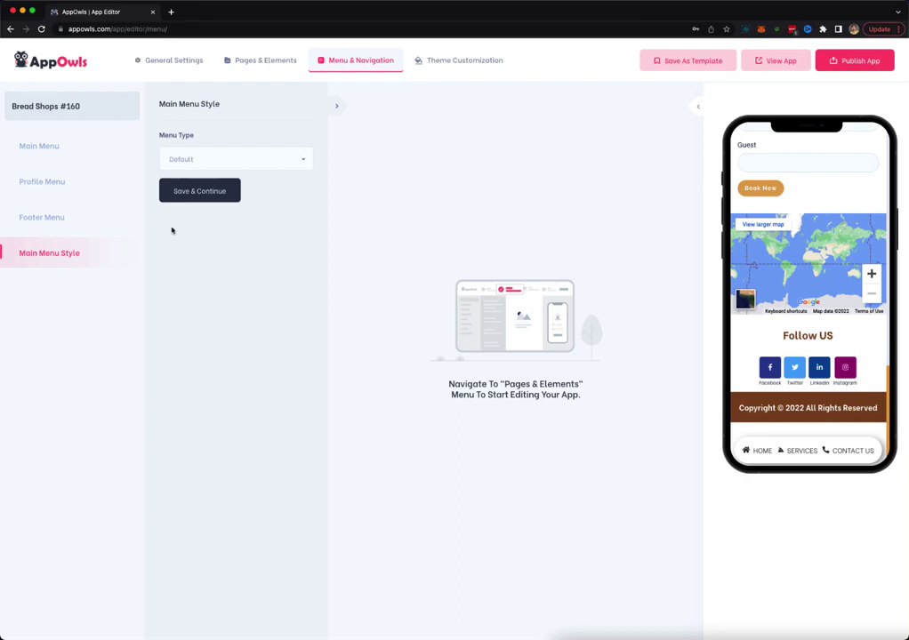
left_click(233, 160)
left_click(211, 224)
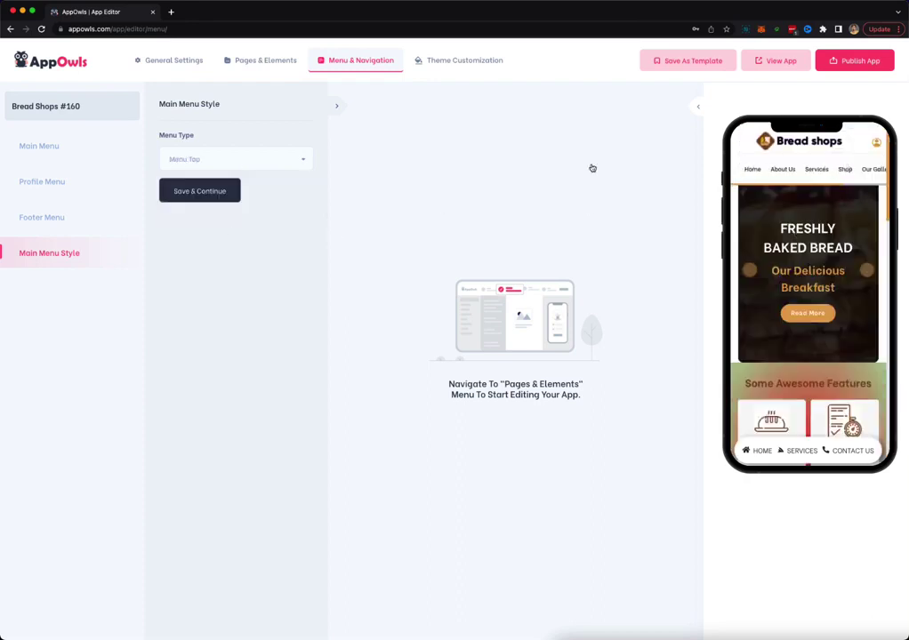
left_click(190, 160)
left_click(188, 246)
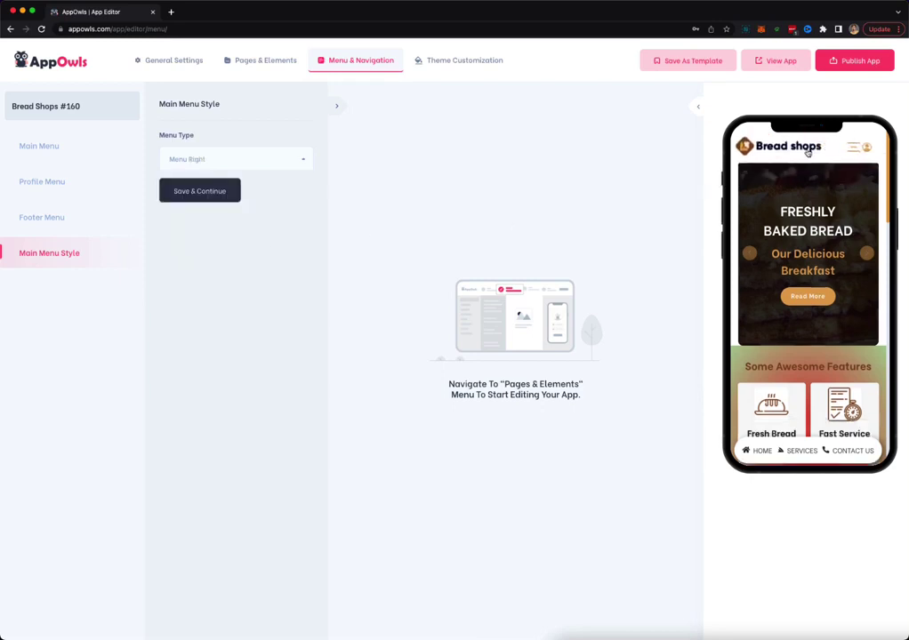
left_click(854, 148)
left_click(750, 153)
left_click(460, 60)
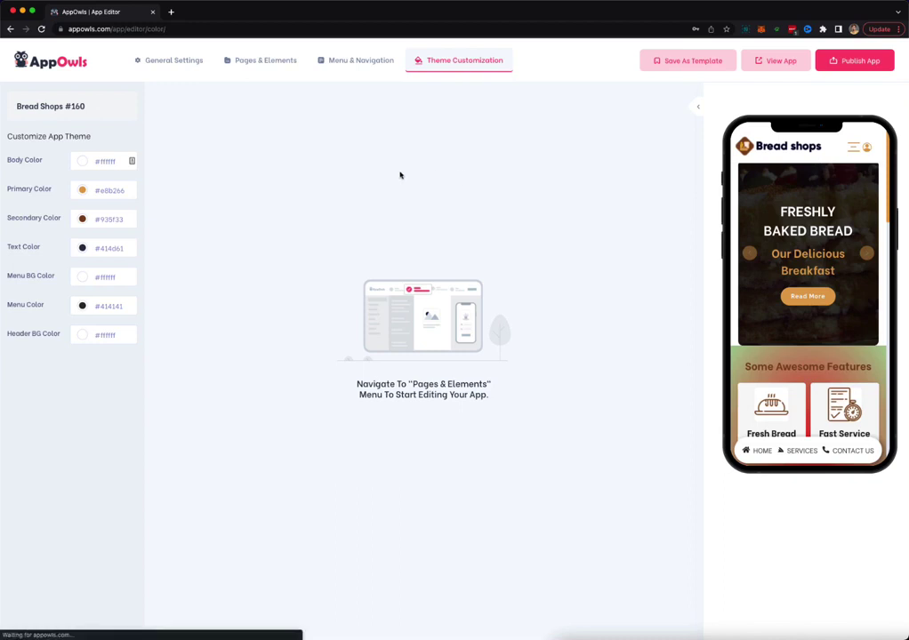
- Set the theme's primary colour to red #f44336 and the secondary colour to #c90076
left_click(96, 192)
left_click(120, 222)
left_click(80, 221)
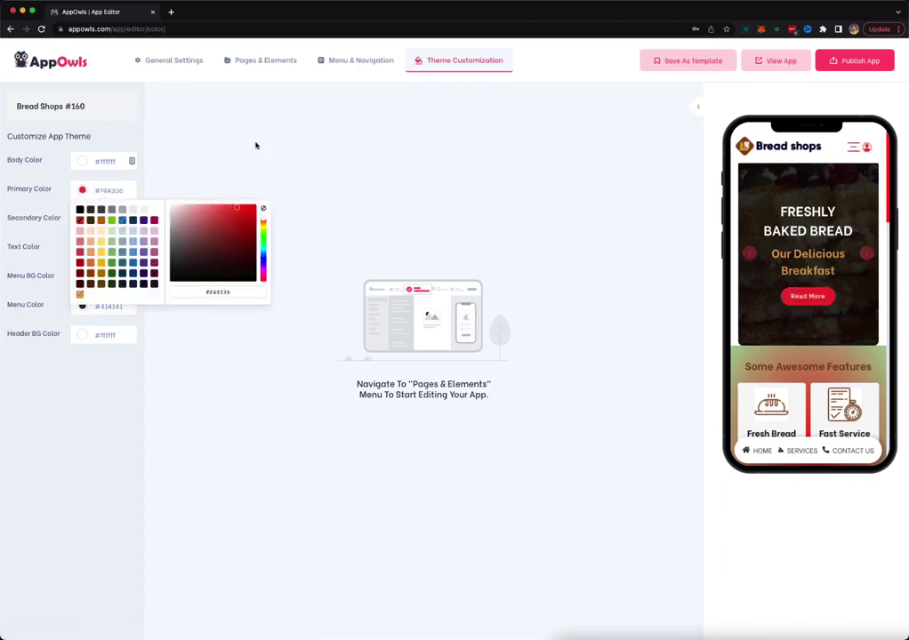
left_click(121, 194)
left_click(120, 224)
left_click(143, 250)
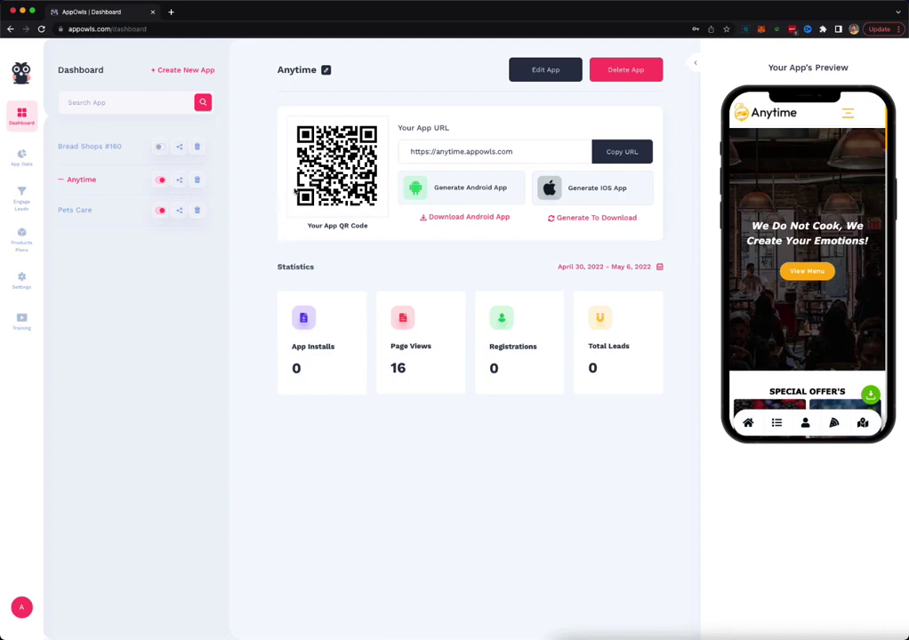
- Select the Anytime app's App URL on its dashboard
left_click_drag(534, 155, 406, 152)
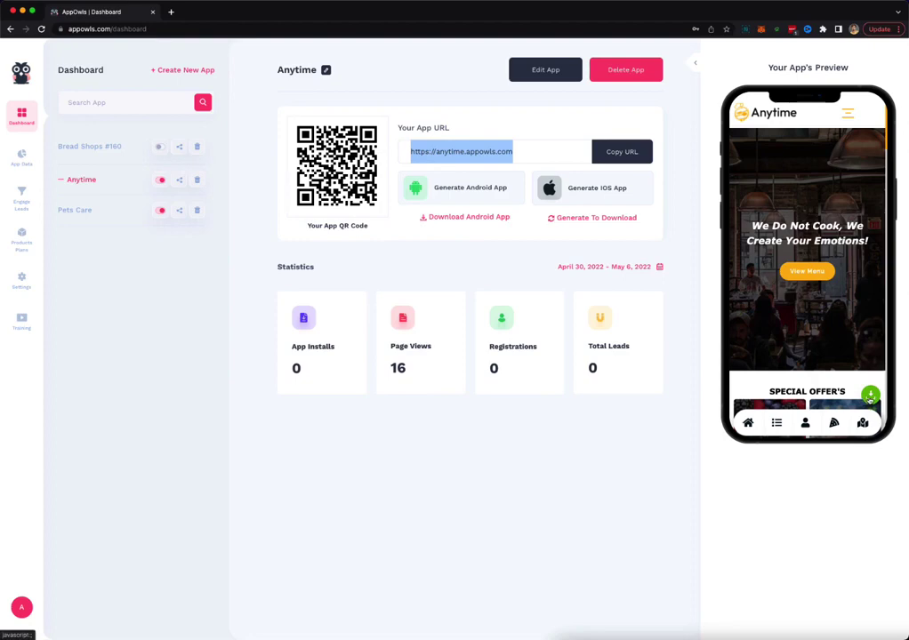
scroll(870, 398, "up", 5)
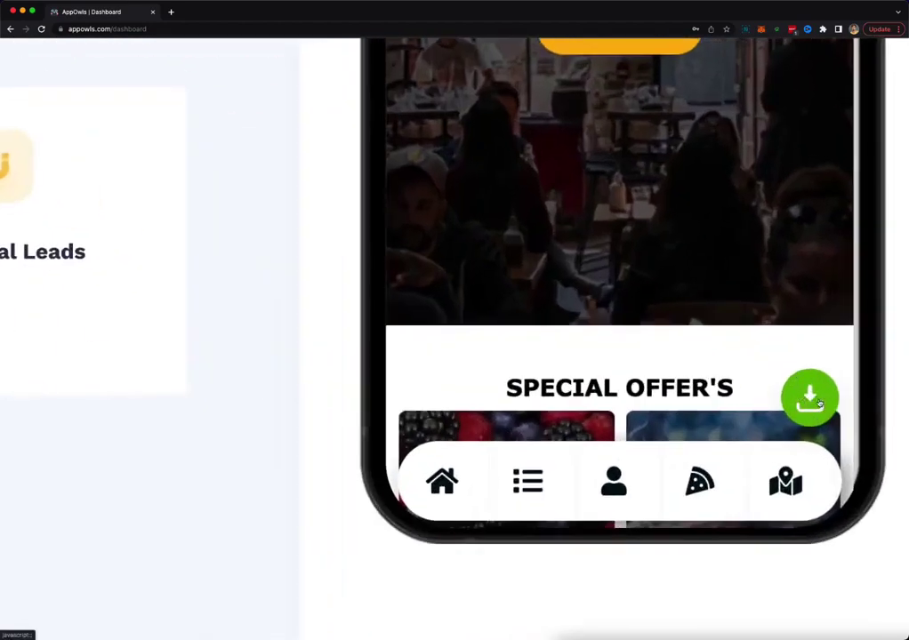
scroll(819, 405, "down", 5)
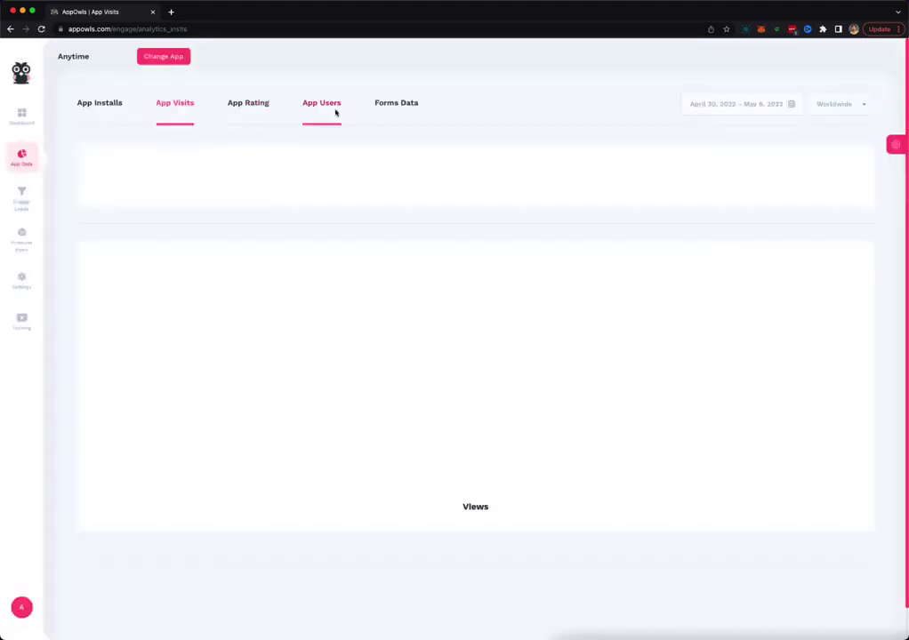
- Open the Anytime app's Engage Leads notifications list, which is empty
mouse_move(22, 238)
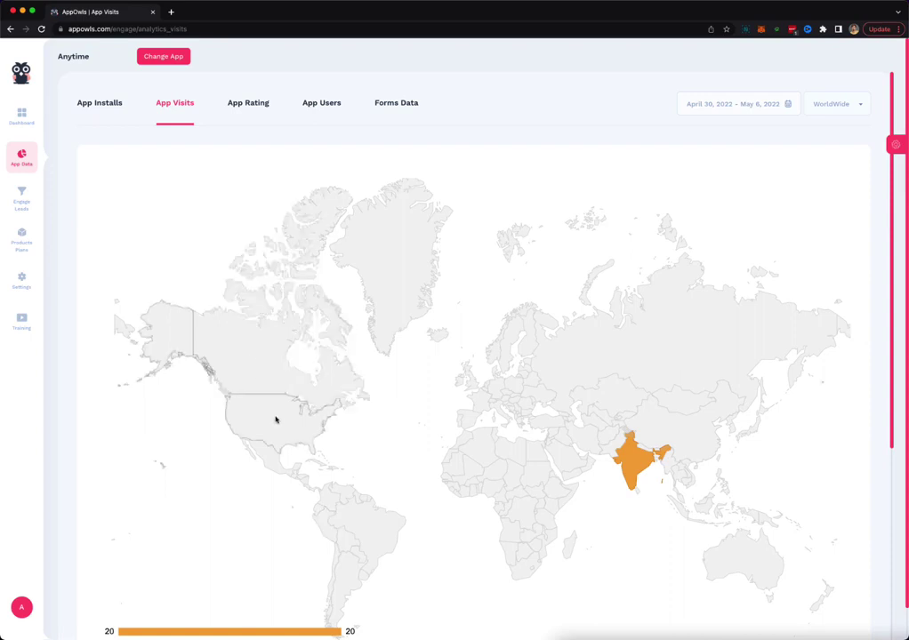
left_click(24, 192)
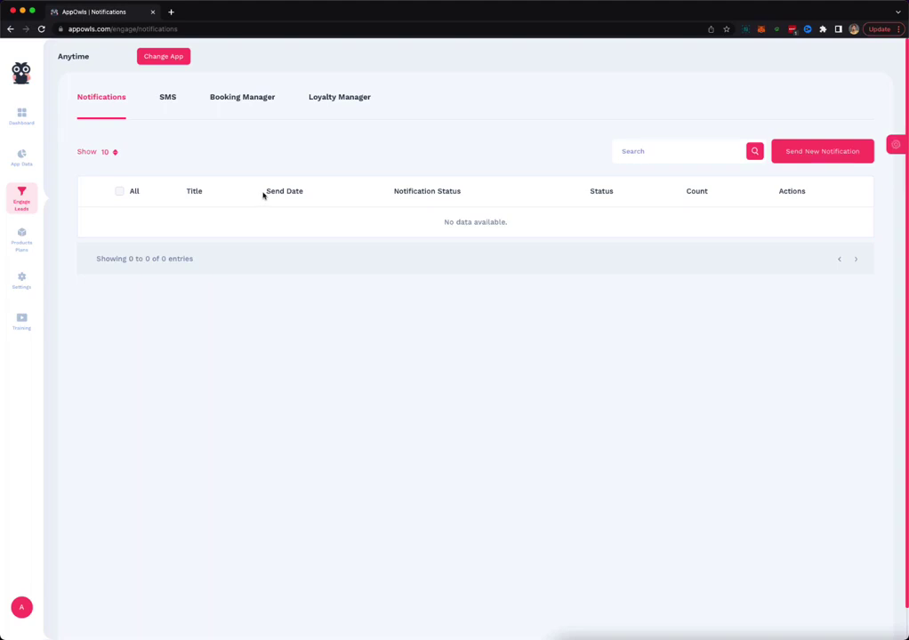
- View the SMS tools and switch booking registration from free to paid
left_click(169, 98)
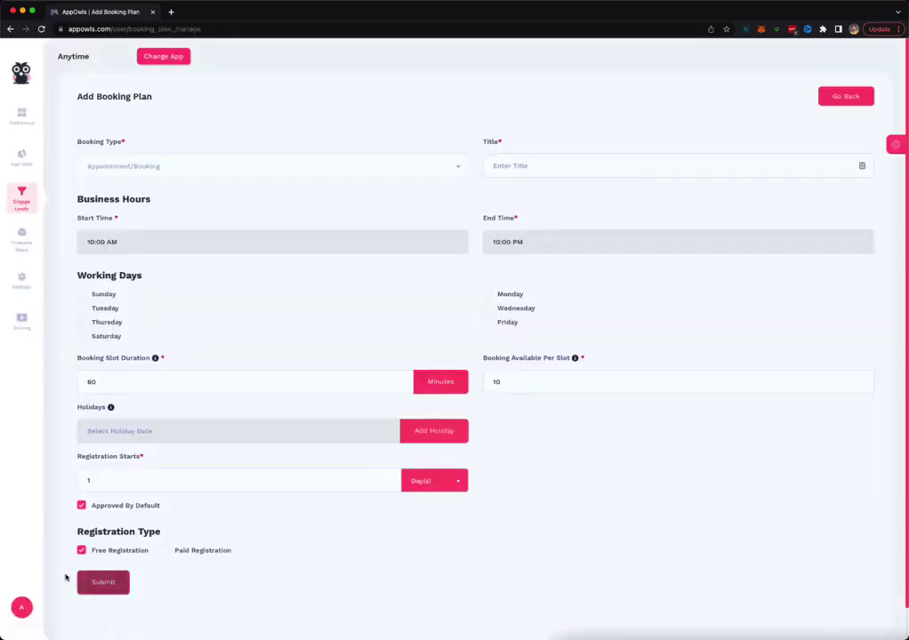
left_click(194, 551)
scroll(300, 566, "down", 1)
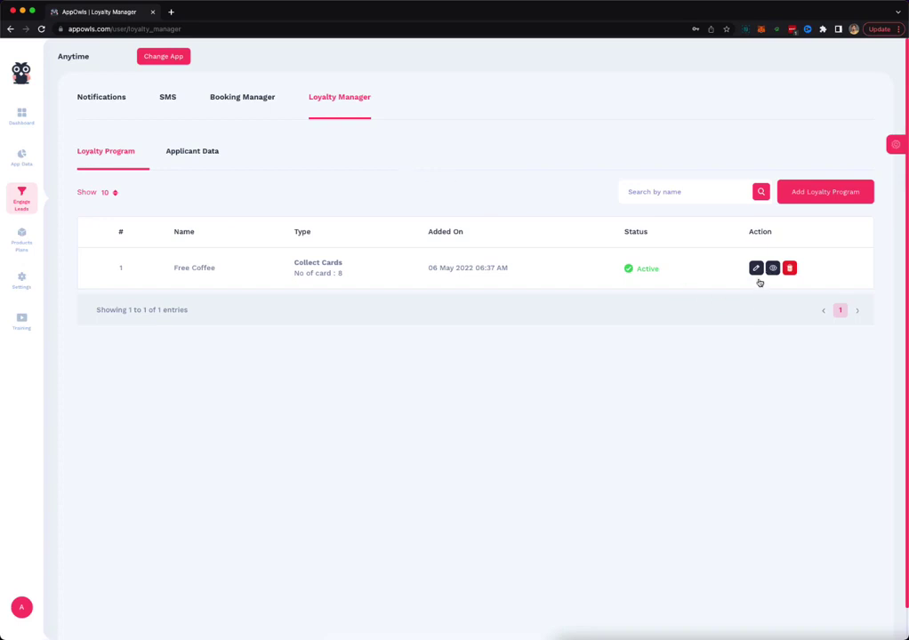
- Start a new loyalty program title, then open the Products list showing Dinner and Lunch
left_click(827, 193)
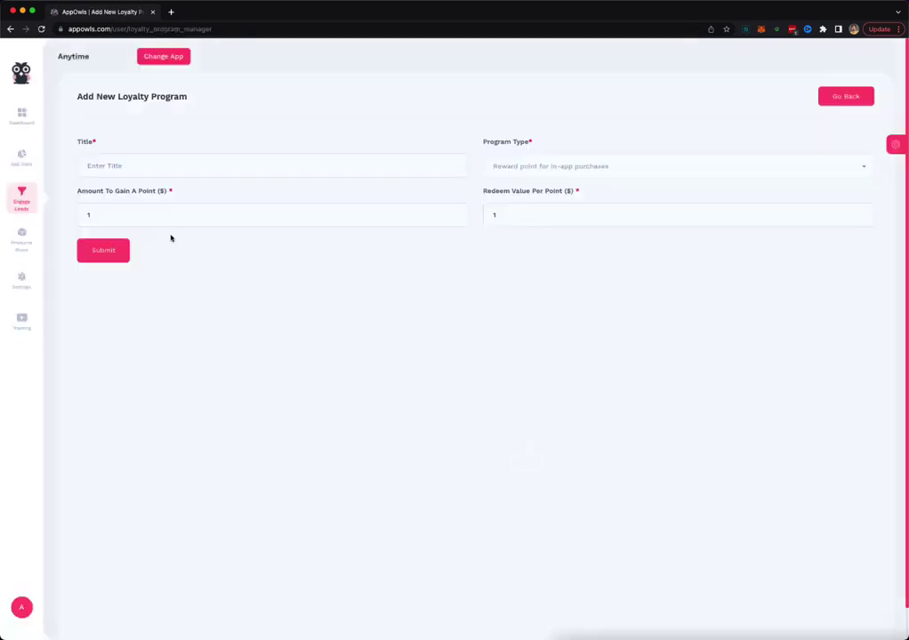
left_click(365, 164)
left_click(248, 132)
mouse_move(22, 237)
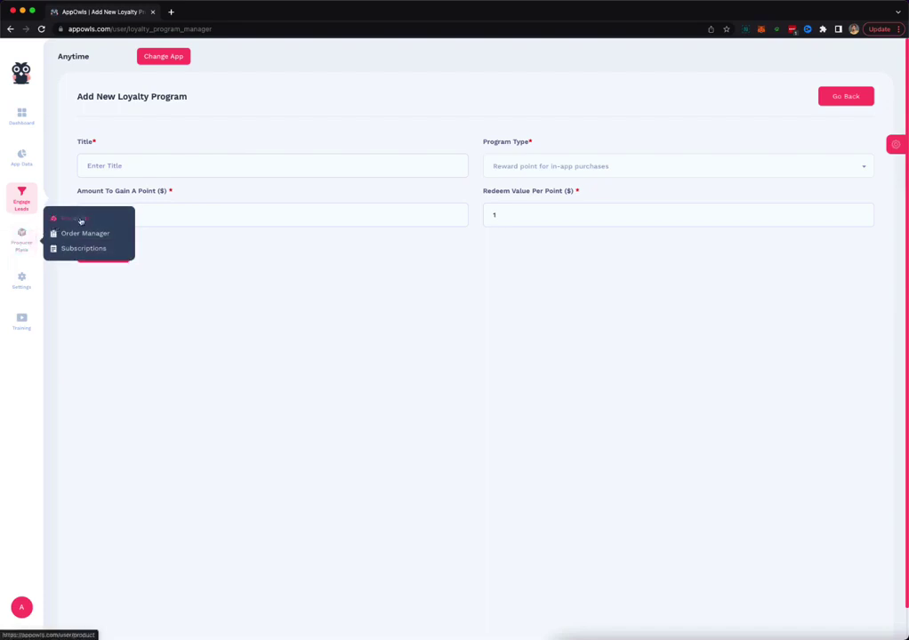
left_click(81, 220)
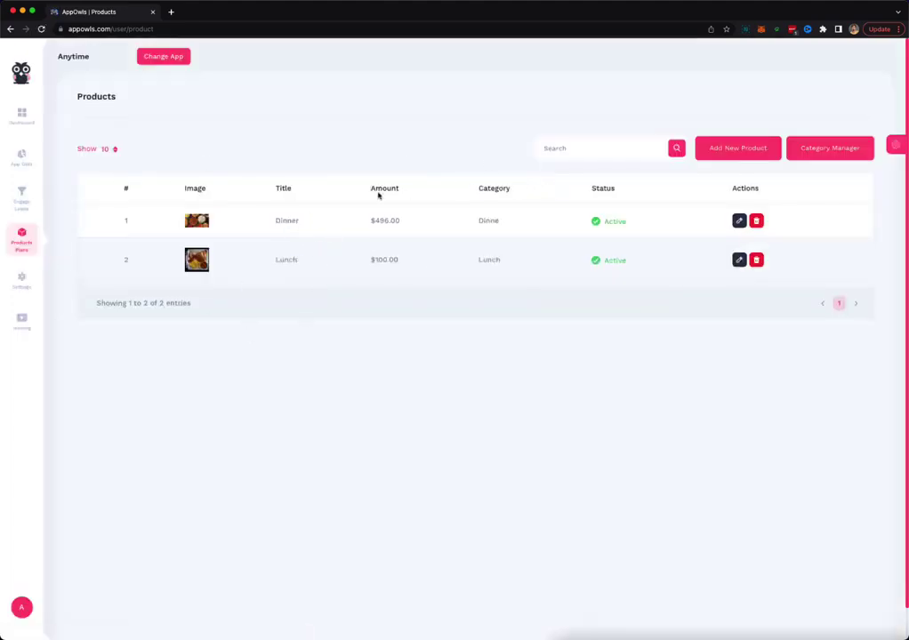
- Check the empty Order Manager list, then open the Subscription Plans page
mouse_move(21, 237)
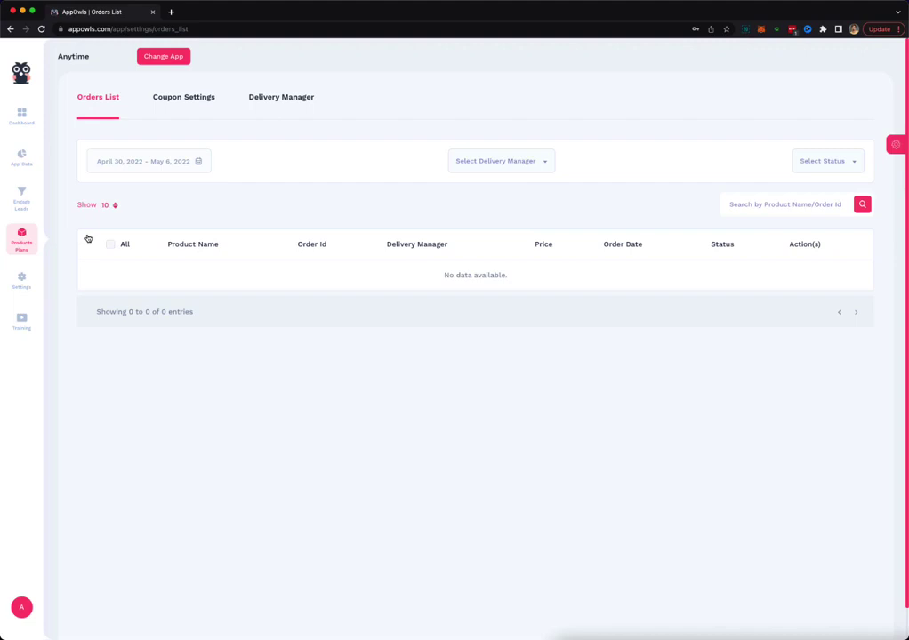
mouse_move(21, 235)
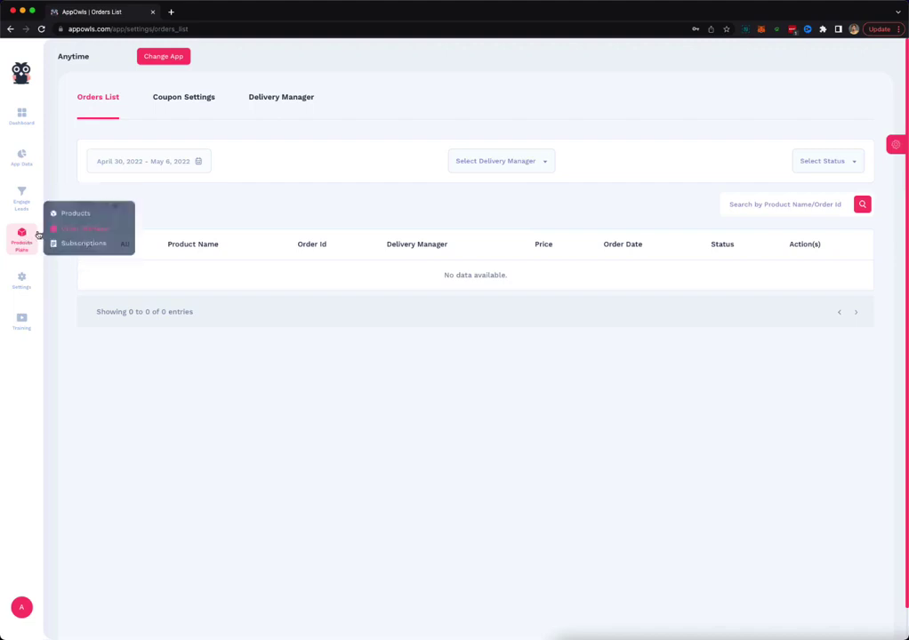
left_click(82, 250)
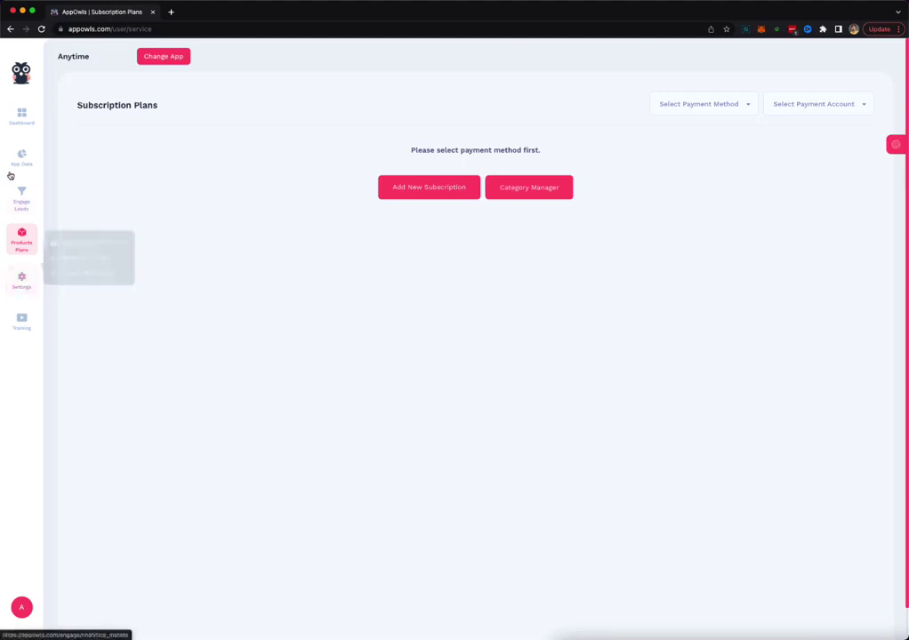
- Go back to the Anytime app's dashboard with the sidebar Dashboard icon
left_click(22, 114)
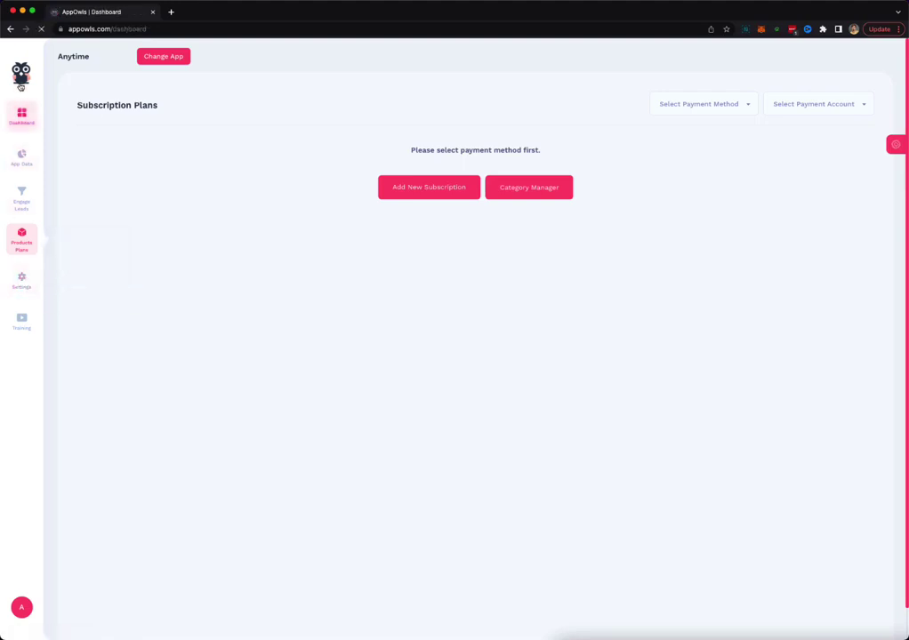